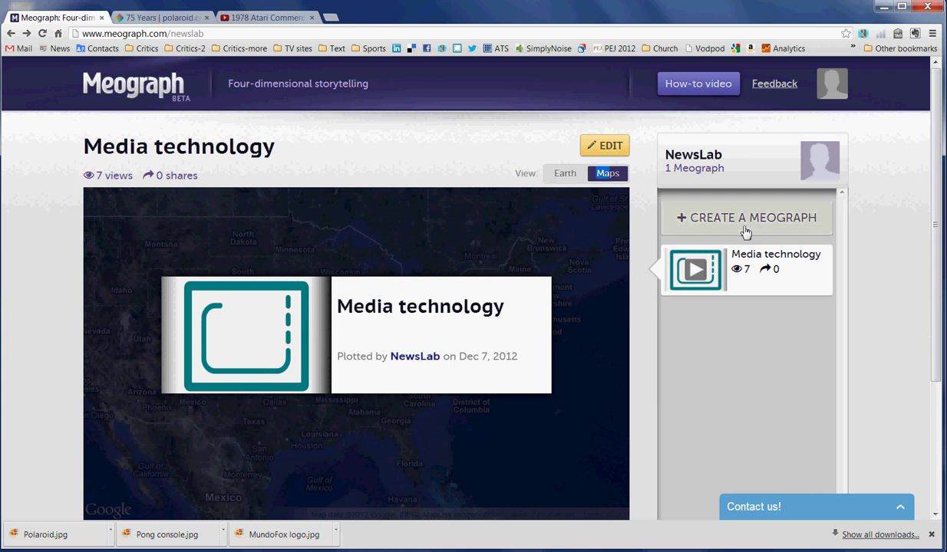
Switch the Media technology meograph into edit mode
{"action": "left_click", "coordinate": [604, 145]}
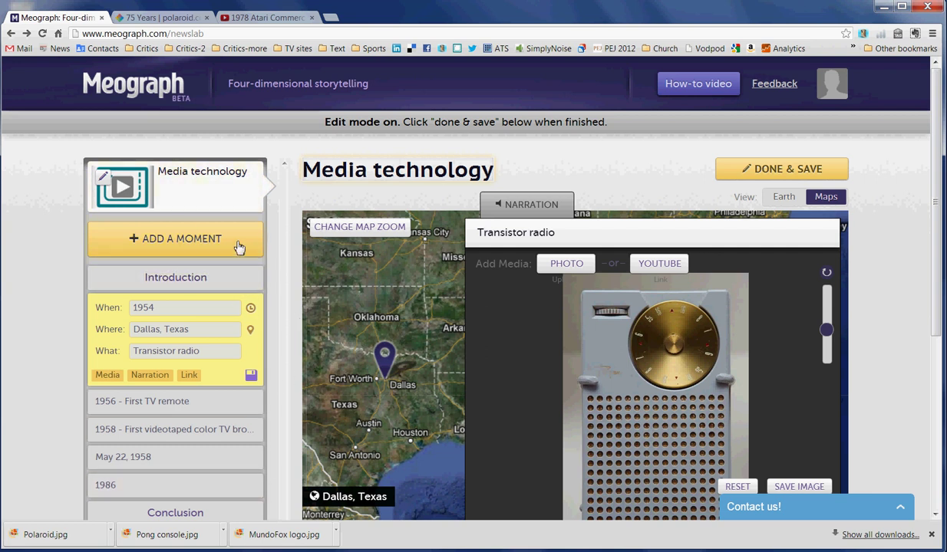
Add a blank moment at the end of the timeline, after 1986
{"action": "left_click", "coordinate": [169, 242]}
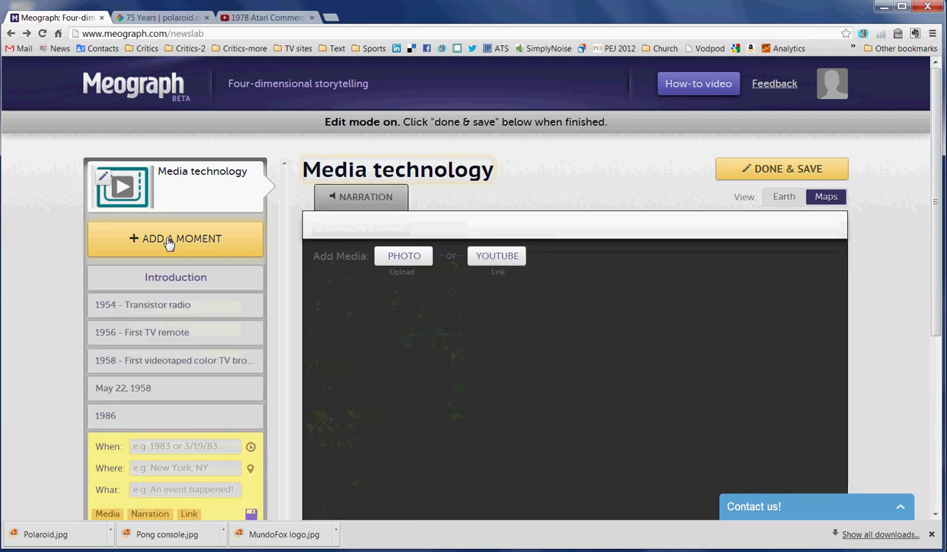
Enter 1948, Minnesota and 'First instant camera' as the new moment's when, where and what
{"action": "left_click", "coordinate": [181, 446]}
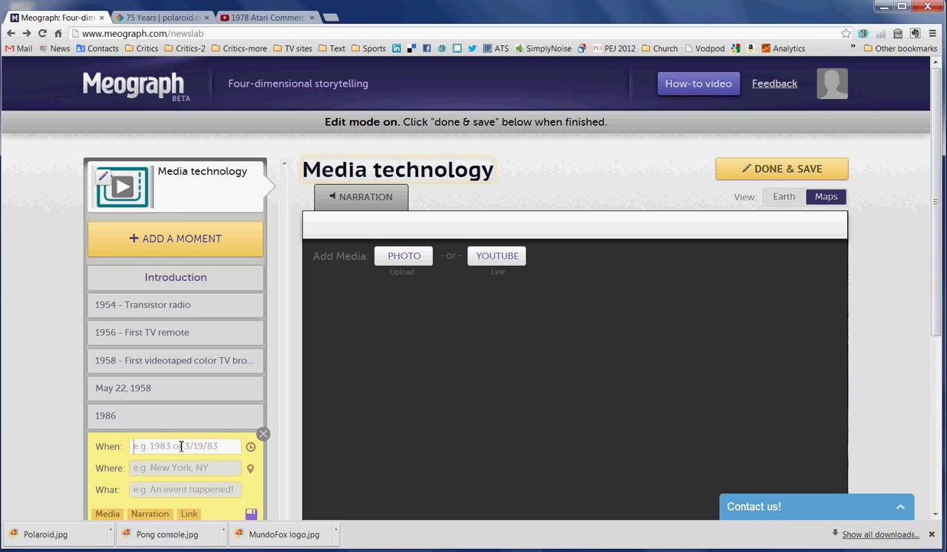
{"action": "type", "text": "1948"}
{"action": "key", "text": "Return"}
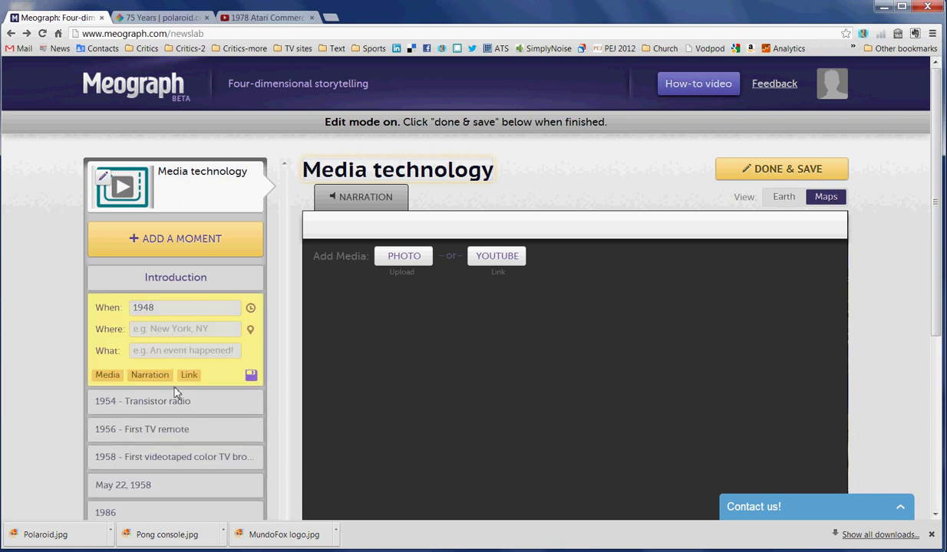
{"action": "left_click", "coordinate": [197, 331]}
{"action": "type", "text": "Minnesota"}
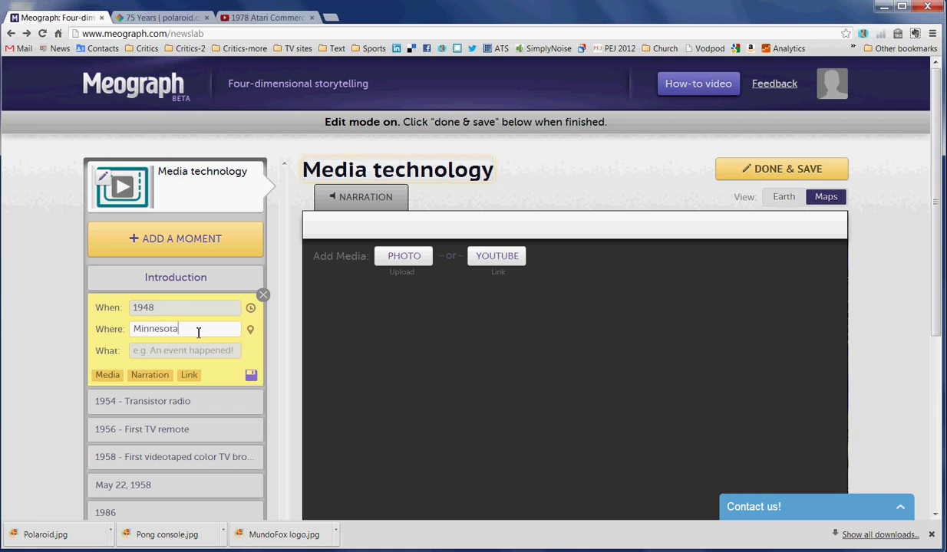
{"action": "key", "text": "Tab"}
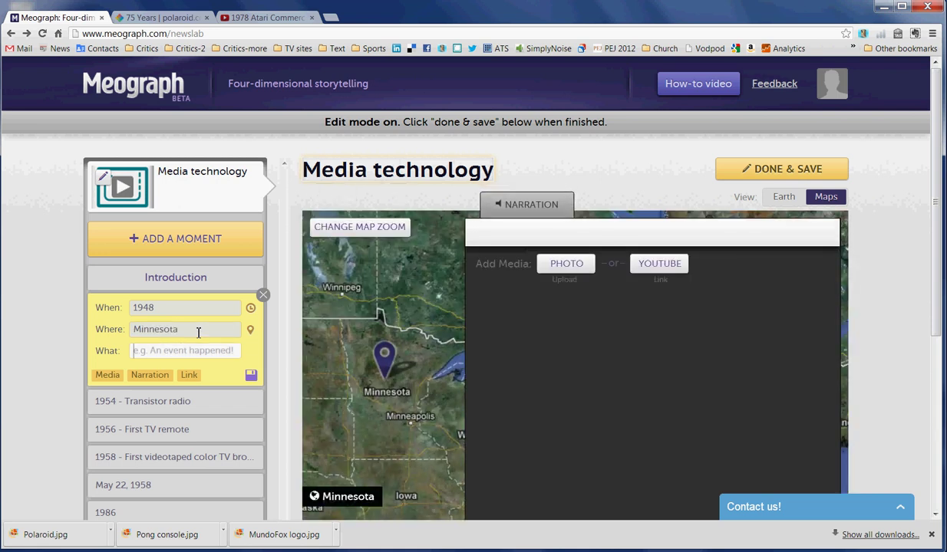
{"action": "type", "text": "First ins"}
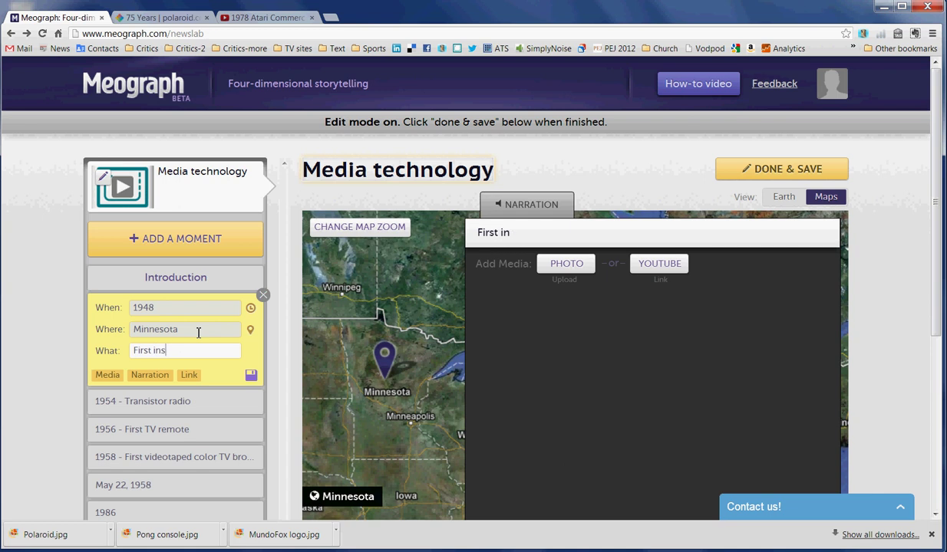
{"action": "type", "text": "tant camera"}
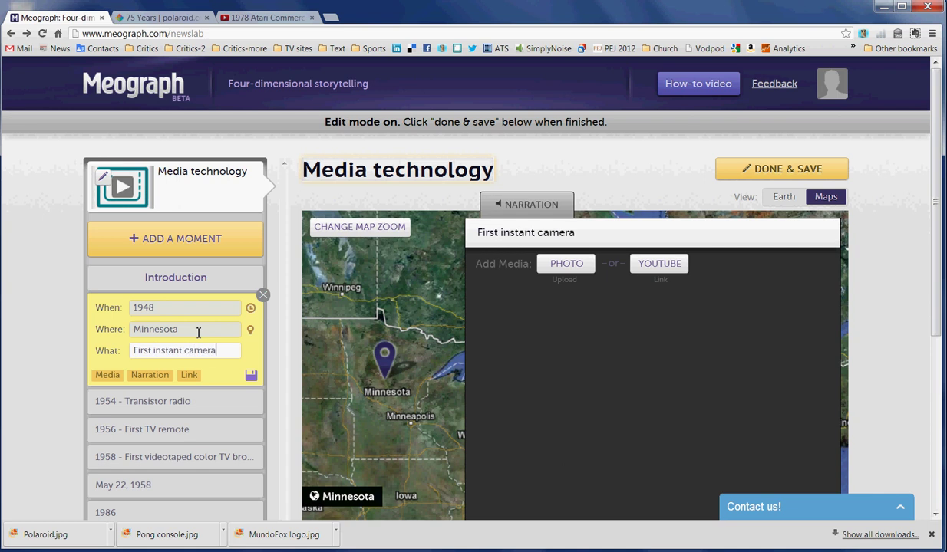
{"action": "left_click", "coordinate": [636, 405]}
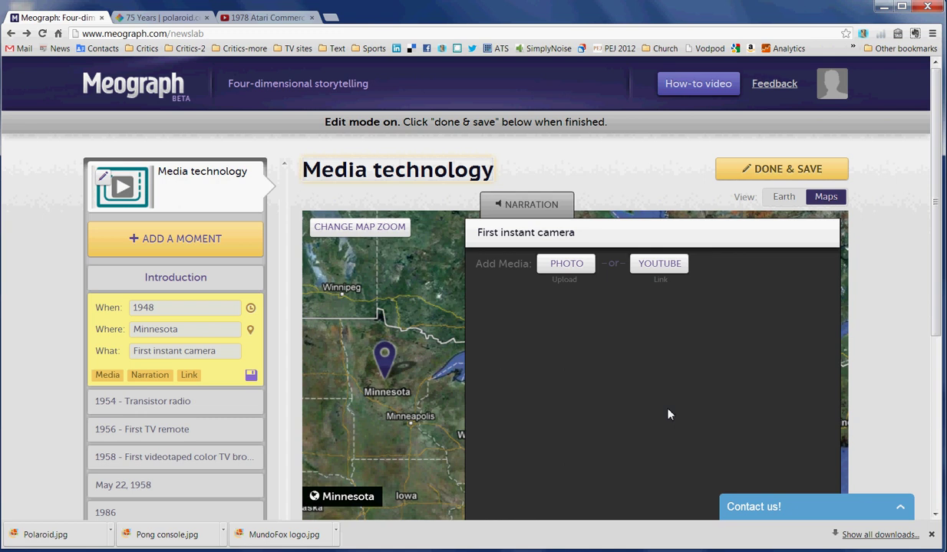
{"action": "left_click_drag", "start_coordinate": [935, 280], "coordinate": [934, 336]}
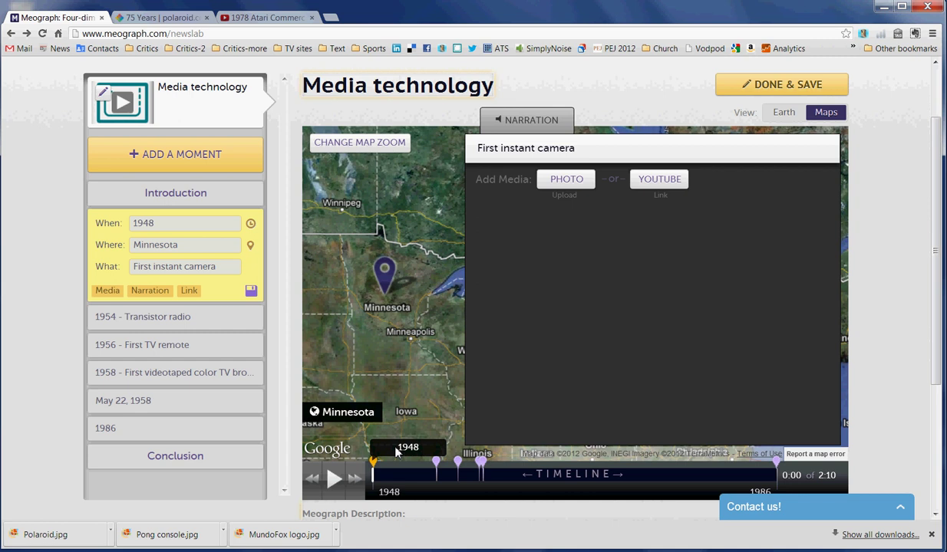
Upload Polaroid.jpg from the Desktop as the moment's photo
{"action": "left_click", "coordinate": [560, 184]}
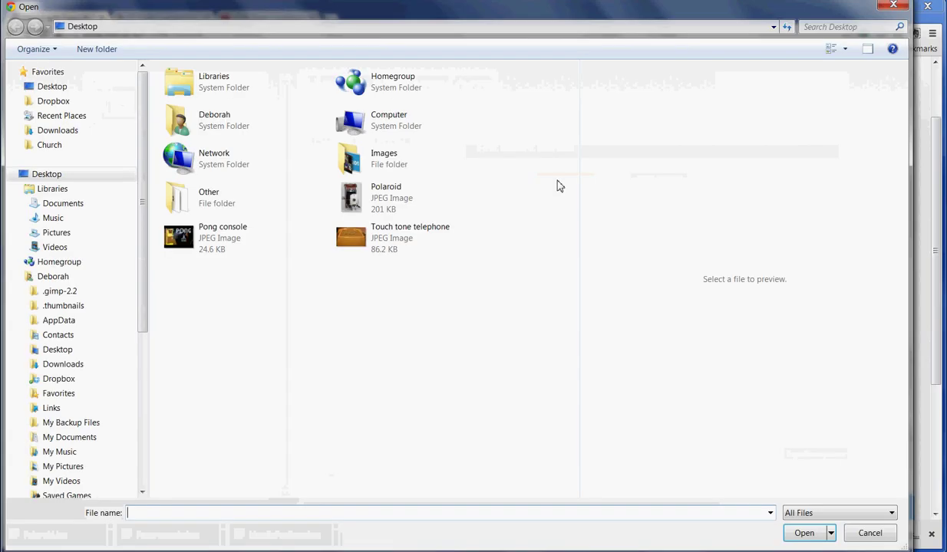
{"action": "double_click", "coordinate": [376, 192]}
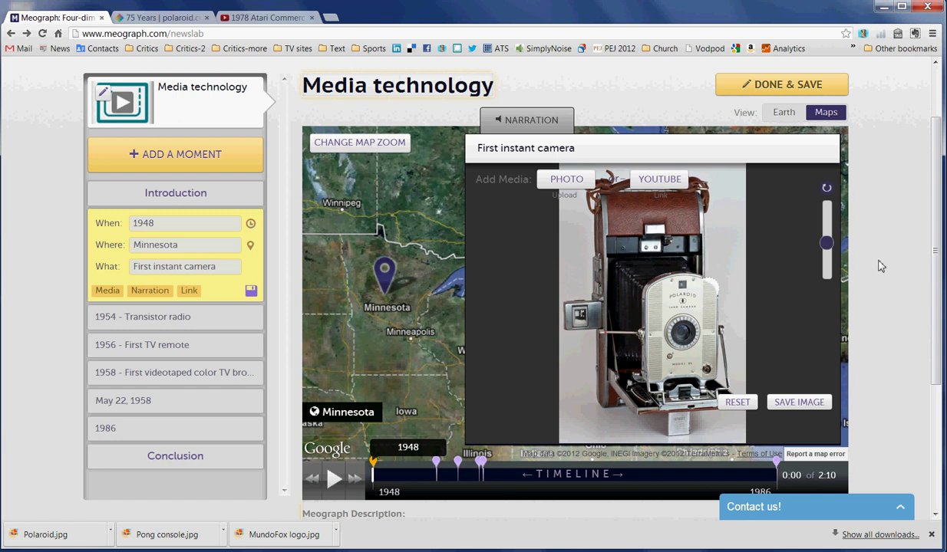
Turn the Polaroid photo upright, zoom it out slightly and reposition it in its frame
{"action": "left_click_drag", "start_coordinate": [826, 245], "coordinate": [826, 257]}
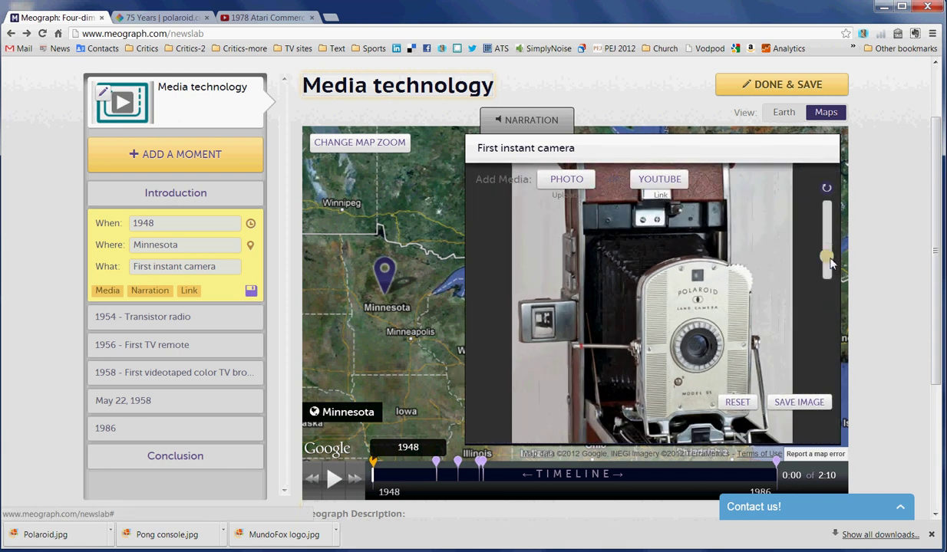
{"action": "left_click", "coordinate": [827, 190]}
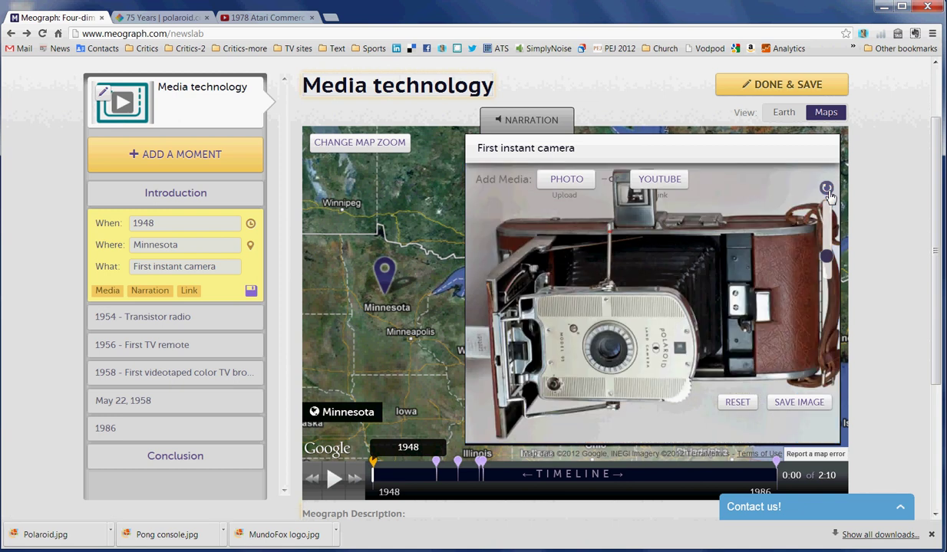
{"action": "left_click", "coordinate": [826, 190]}
{"action": "left_click", "coordinate": [827, 190]}
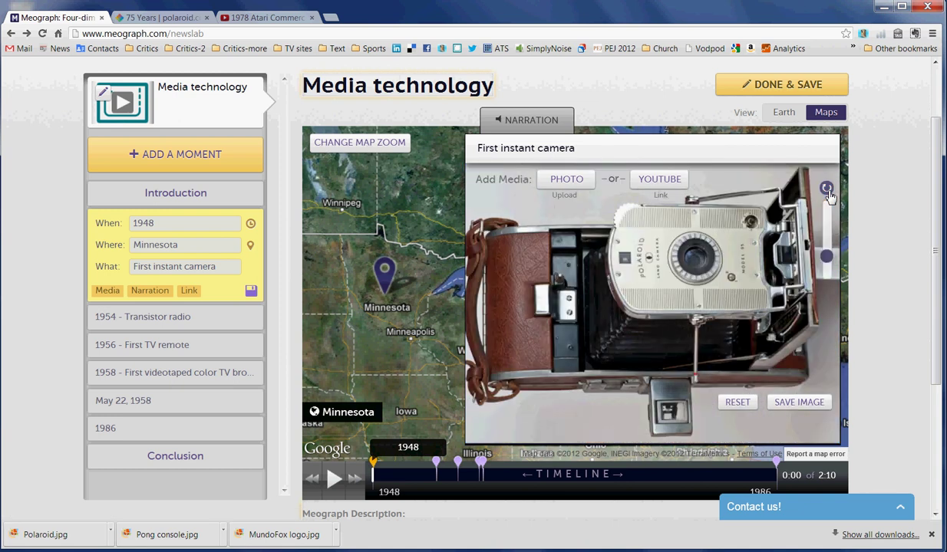
{"action": "left_click", "coordinate": [827, 191]}
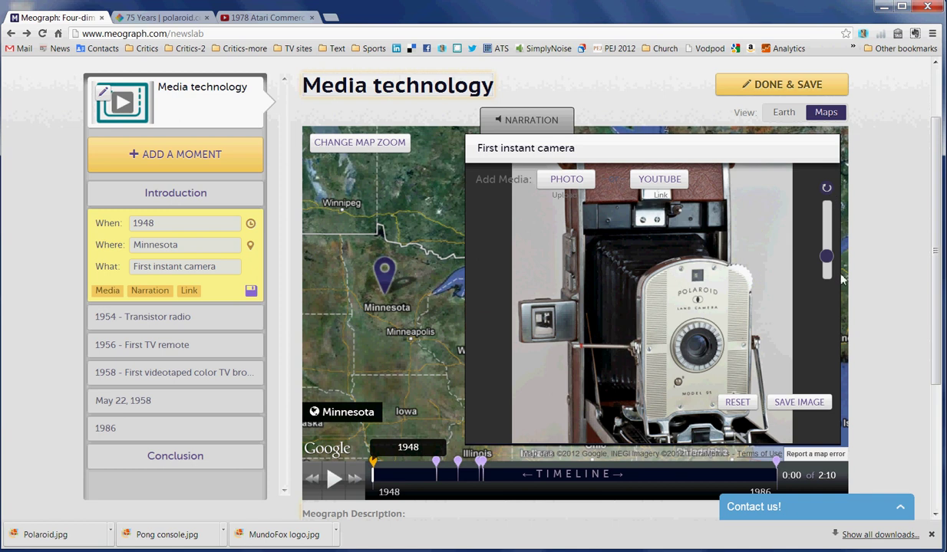
{"action": "left_click_drag", "start_coordinate": [828, 262], "coordinate": [828, 274]}
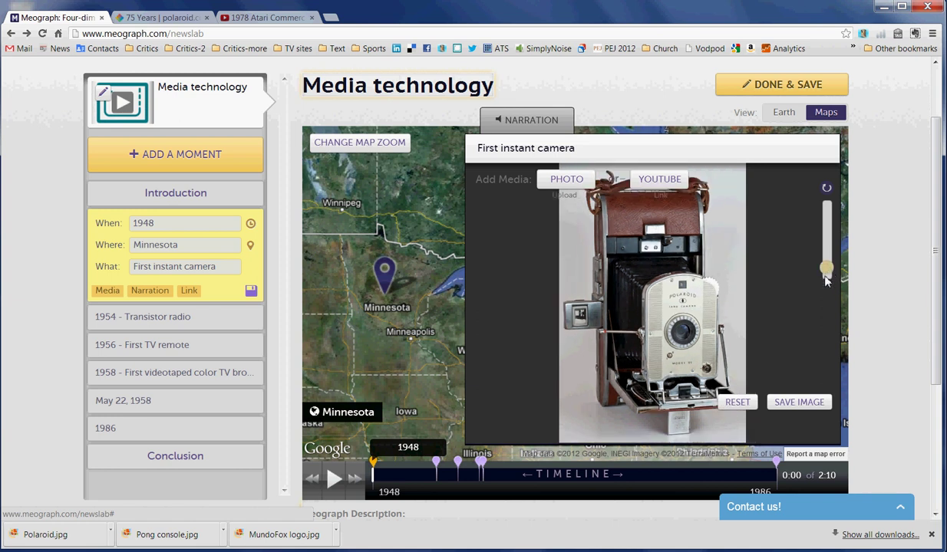
{"action": "scroll", "coordinate": [700, 296], "scroll_direction": "down", "scroll_amount": 2}
{"action": "left_click_drag", "start_coordinate": [709, 306], "coordinate": [693, 365]}
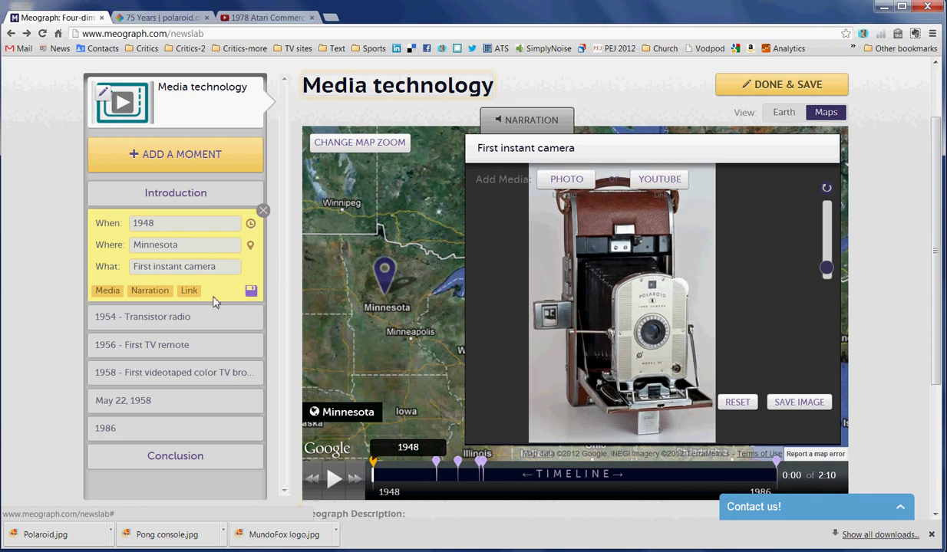
{"action": "left_click", "coordinate": [196, 17]}
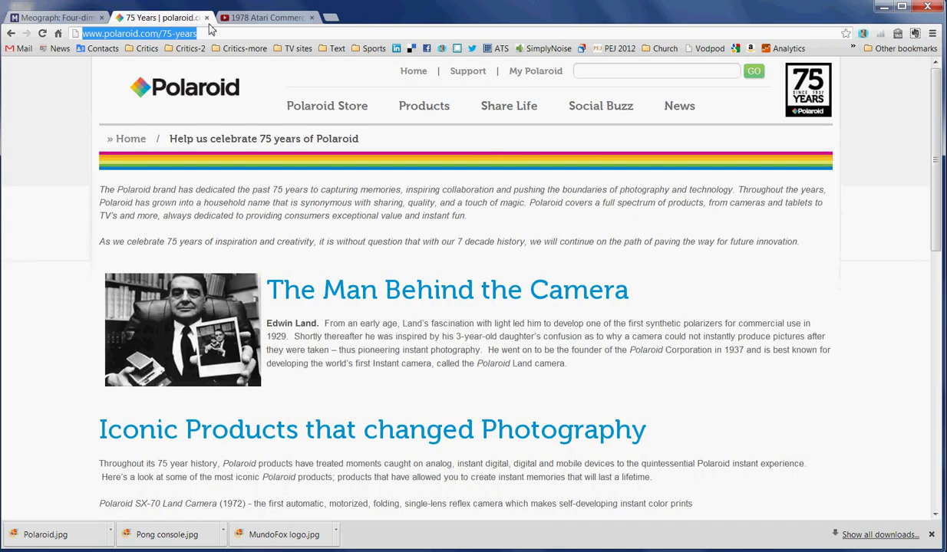
Copy the polaroid.com/75-years address and bring up the moment's link prompt
{"action": "left_click", "coordinate": [90, 17]}
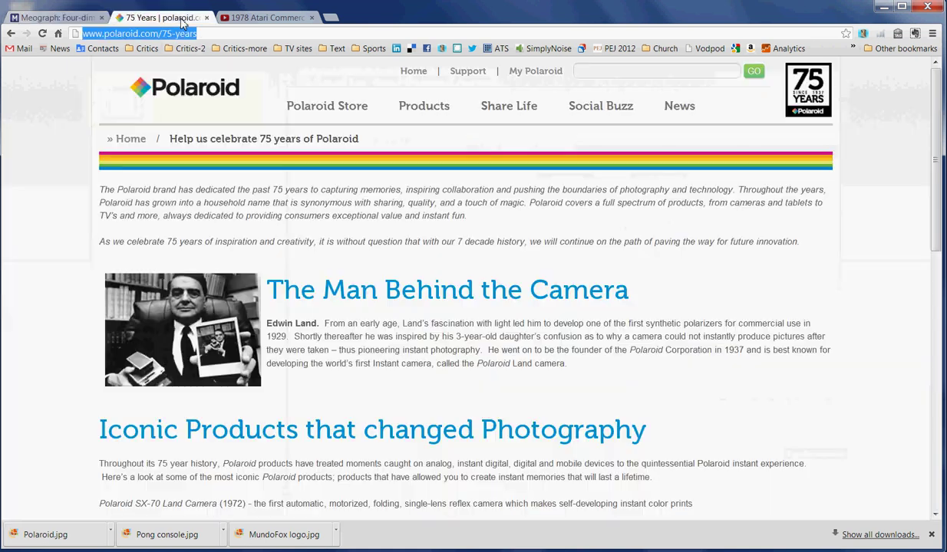
{"action": "left_click", "coordinate": [181, 21]}
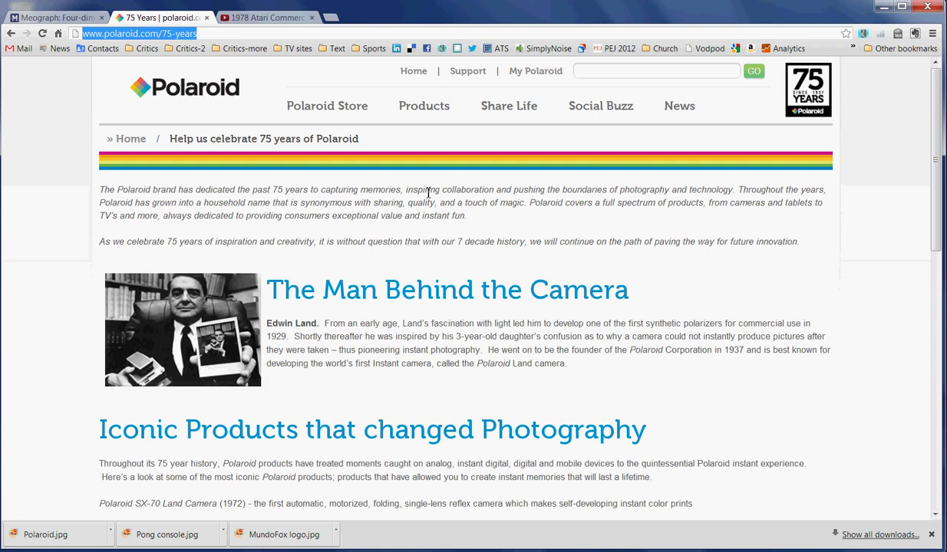
{"action": "left_click", "coordinate": [68, 18]}
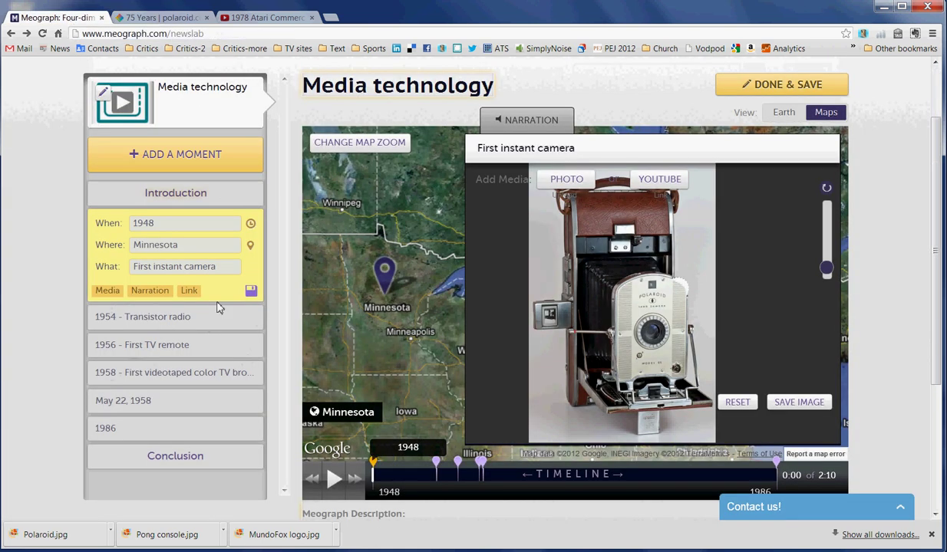
{"action": "left_click", "coordinate": [188, 291]}
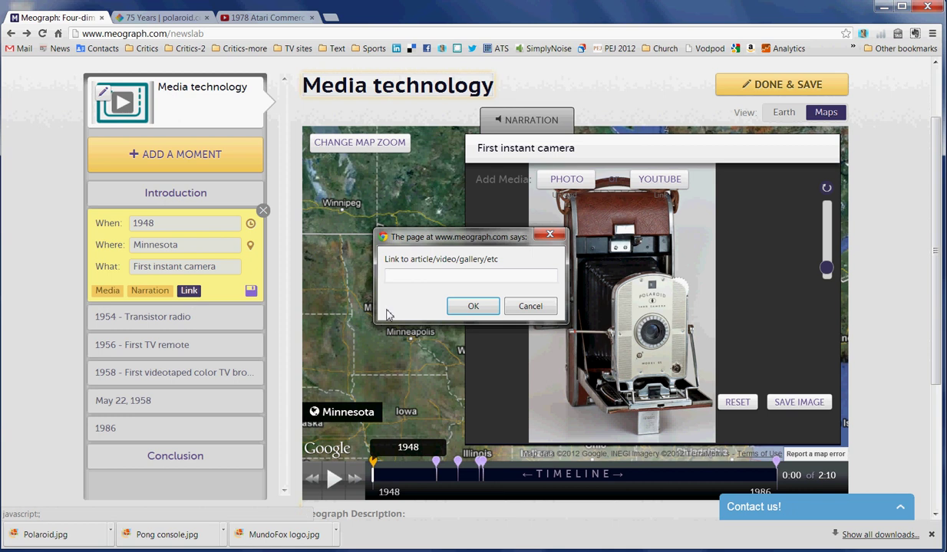
Link the moment to the Polaroid 75-years page and save the re-framed camera photo
{"action": "type", "text": "http://www.polaroid.com/75-years"}
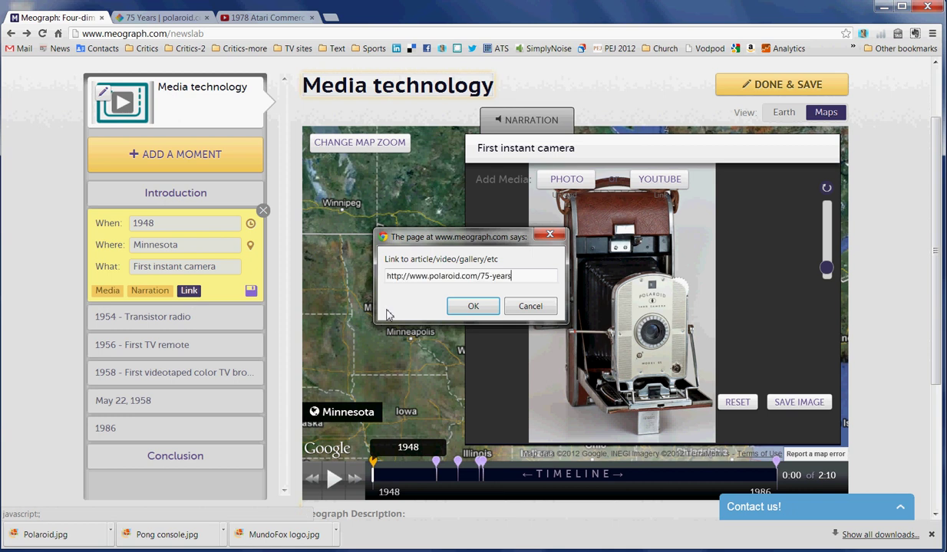
{"action": "left_click", "coordinate": [472, 306]}
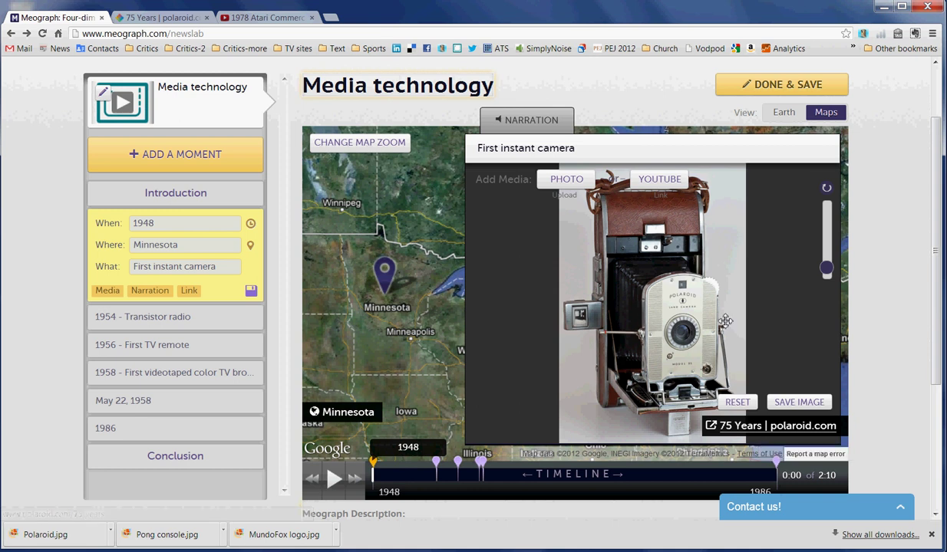
{"action": "left_click_drag", "start_coordinate": [659, 407], "coordinate": [678, 384]}
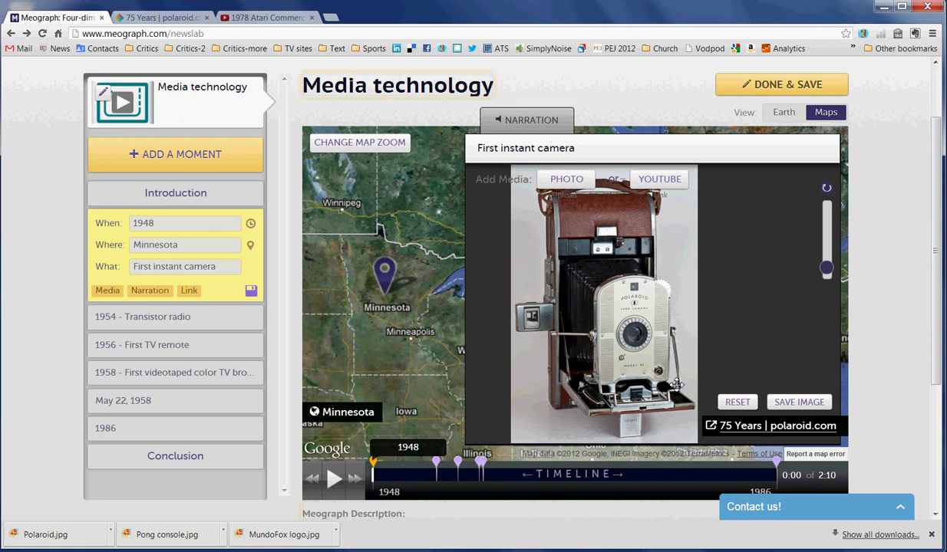
{"action": "left_click", "coordinate": [804, 400]}
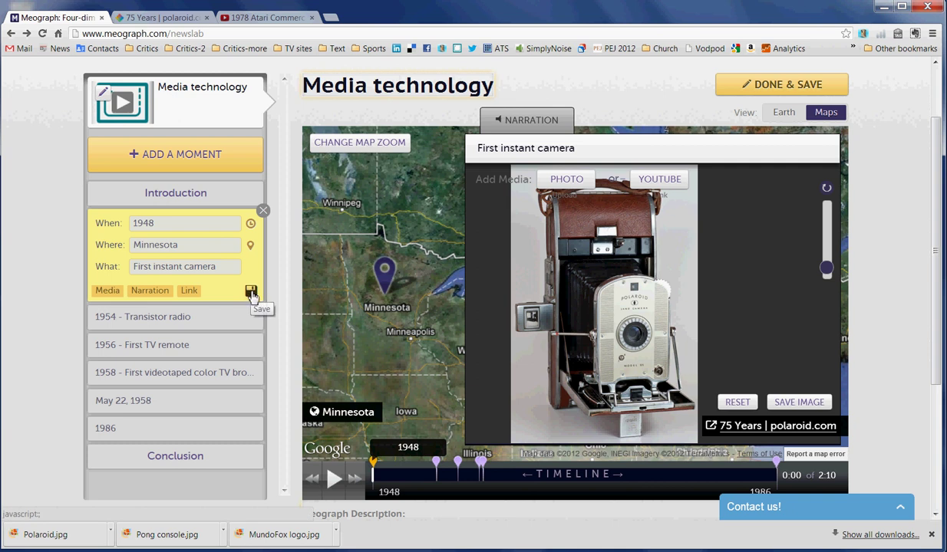
Record and replay an 11-second narration, save the First instant camera moment, then add another moment
{"action": "left_click", "coordinate": [535, 125]}
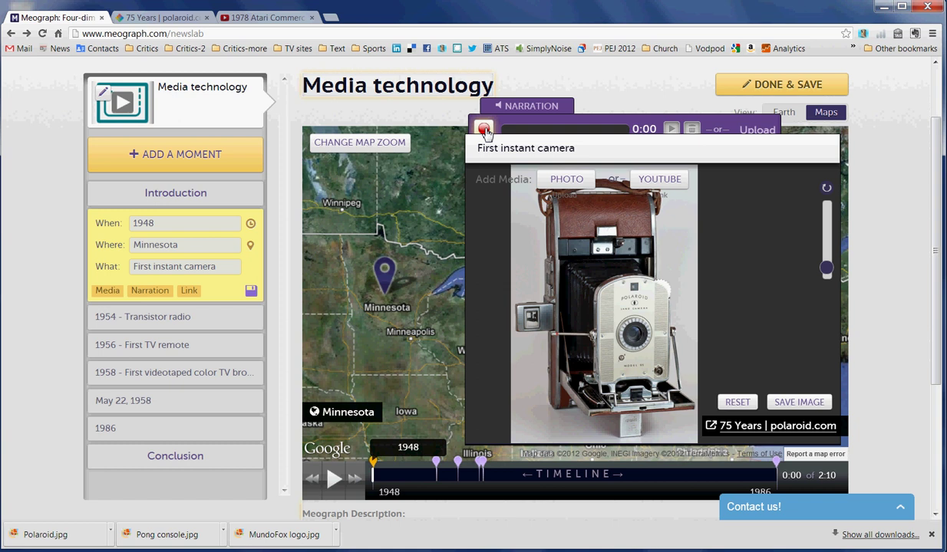
{"action": "left_click", "coordinate": [484, 130]}
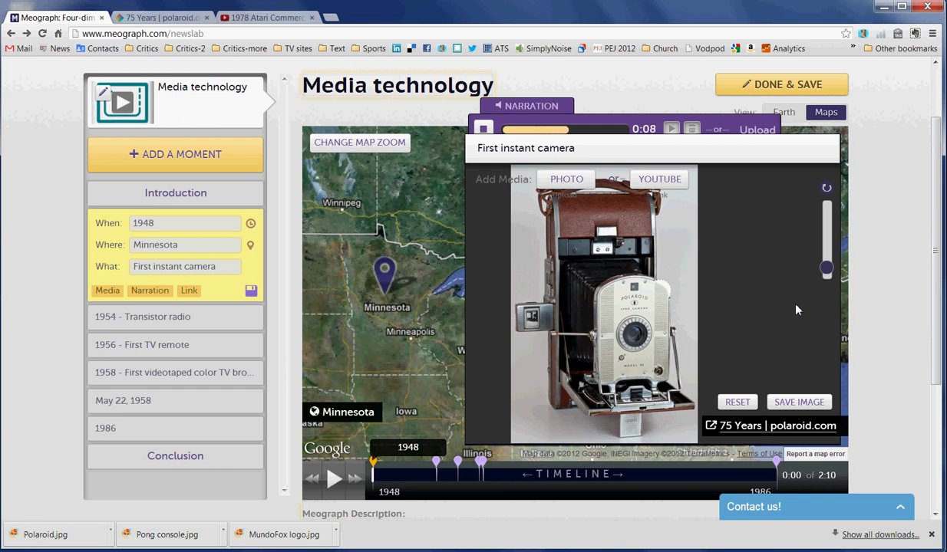
{"action": "left_click", "coordinate": [484, 129]}
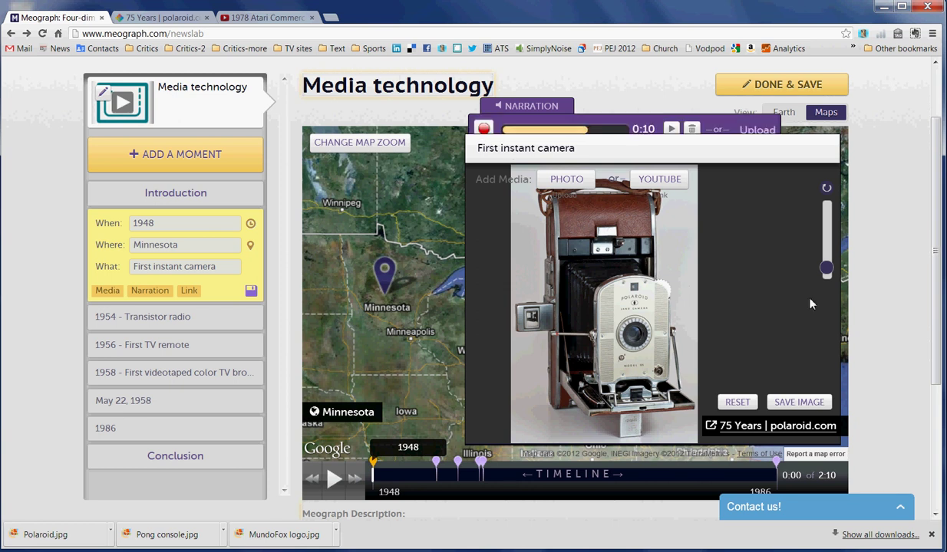
{"action": "left_click", "coordinate": [671, 130]}
{"action": "left_click", "coordinate": [671, 131]}
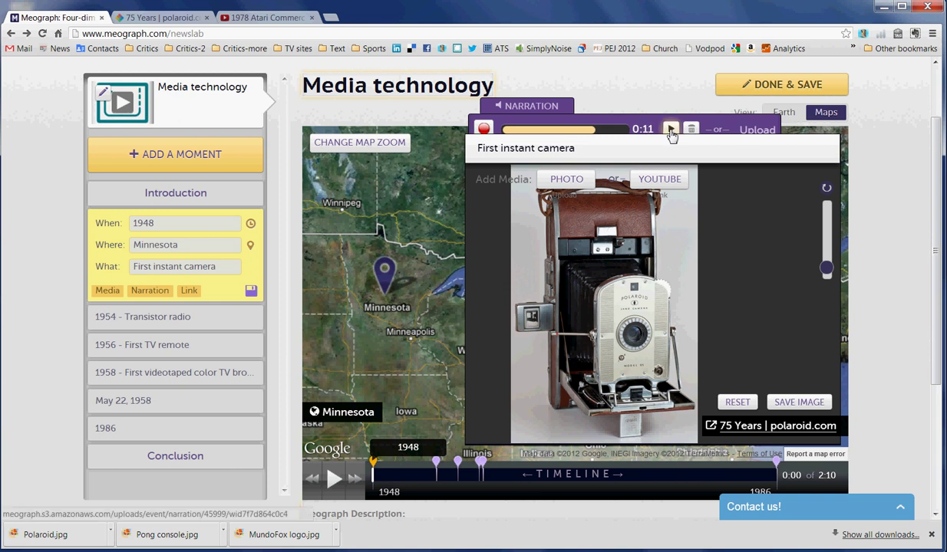
{"action": "left_click", "coordinate": [250, 293]}
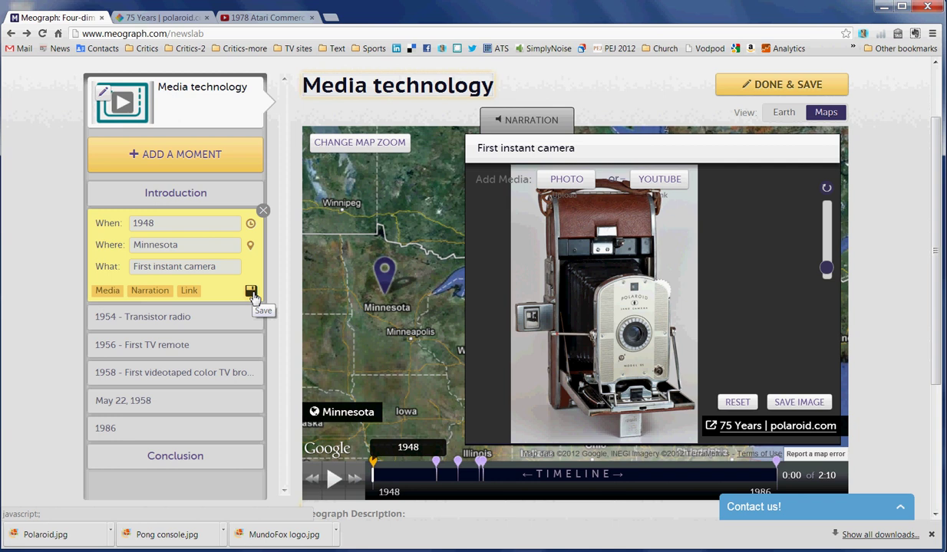
{"action": "left_click", "coordinate": [174, 159]}
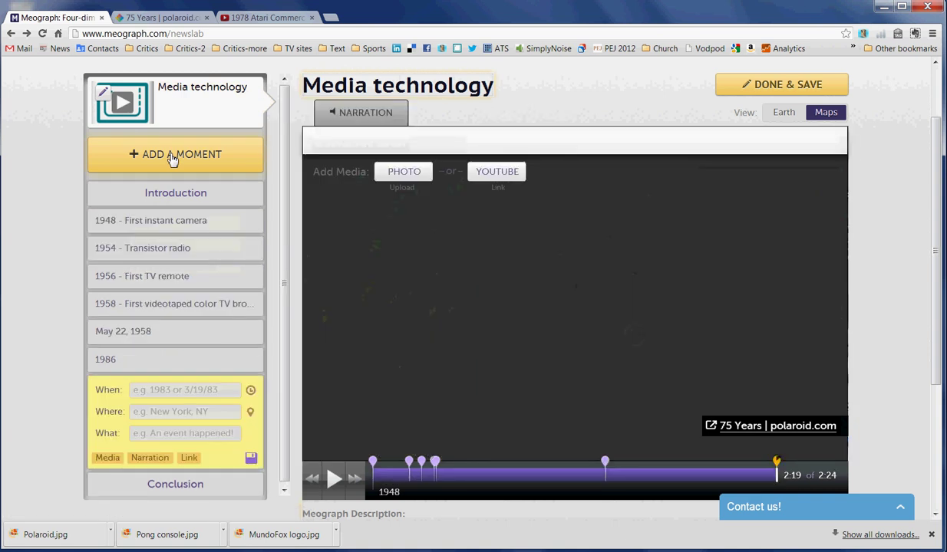
Fill the new moment with 1972, California and the title 'First video game'
{"action": "left_click", "coordinate": [189, 390]}
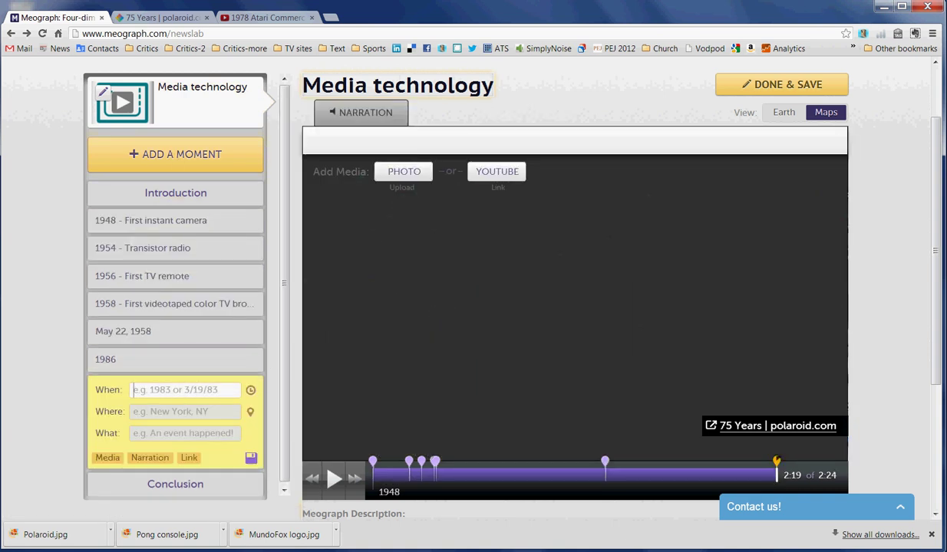
{"action": "type", "text": "19"}
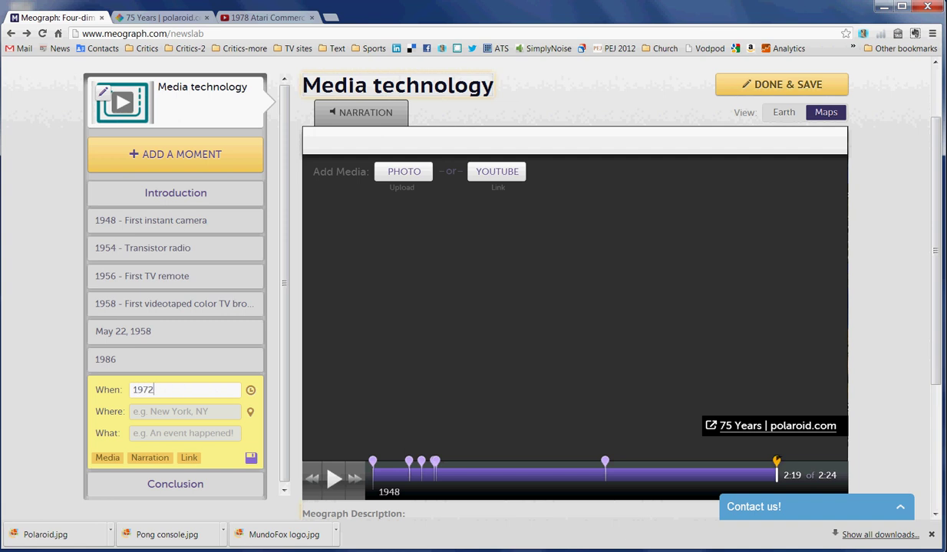
{"action": "type", "text": "72"}
{"action": "key", "text": "Return"}
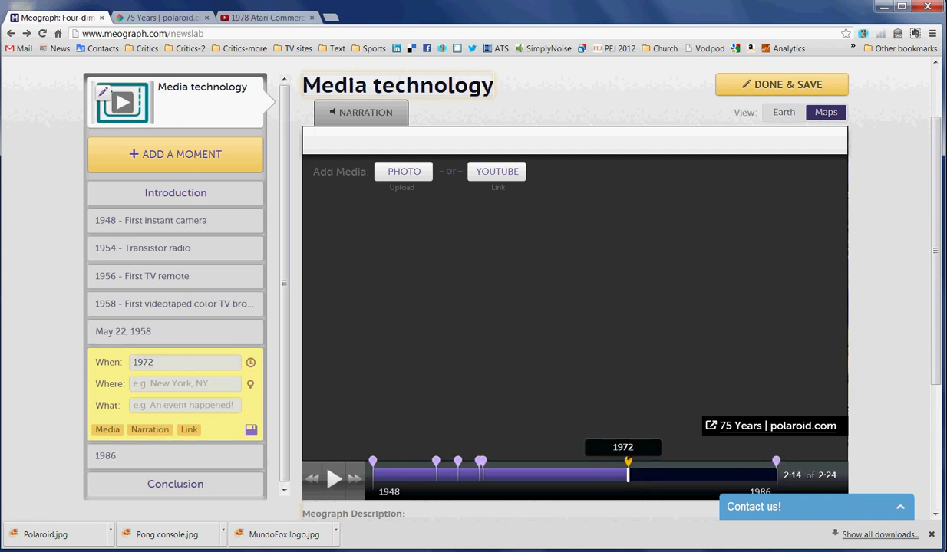
{"action": "left_click", "coordinate": [132, 384]}
{"action": "type", "text": "California"}
{"action": "key", "text": "Tab"}
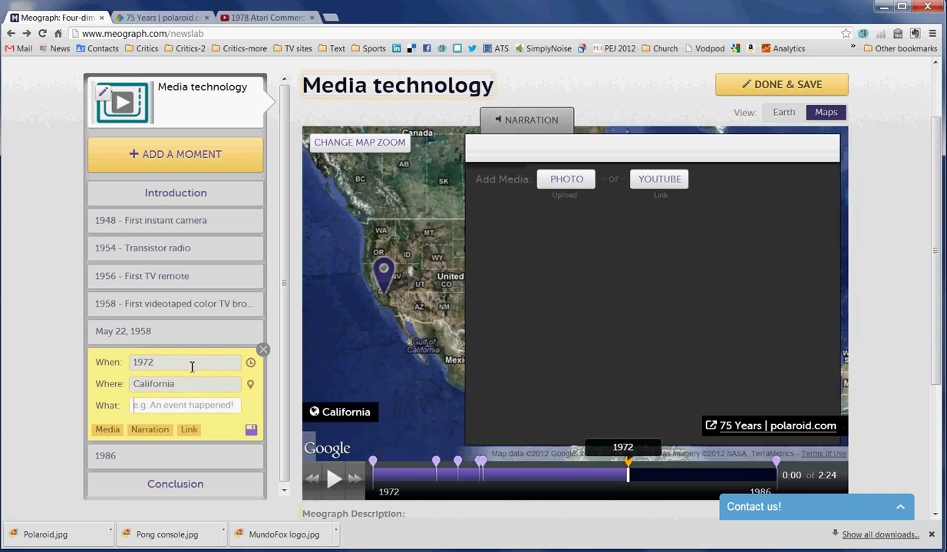
{"action": "type", "text": "W"}
{"action": "key", "text": "BackSpace"}
{"action": "type", "text": "T"}
{"action": "key", "text": "BackSpace"}
{"action": "type", "text": "First video game"}
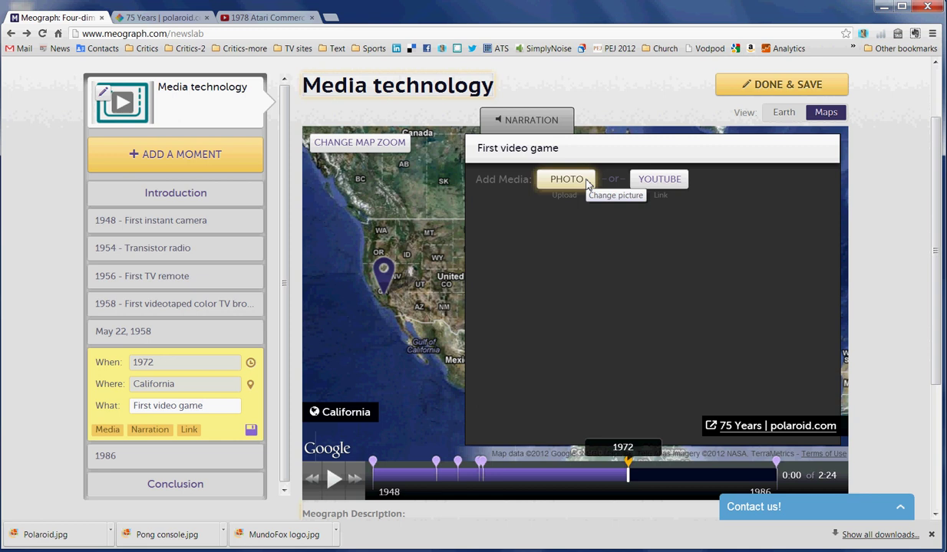
Start a YouTube clip attachment, dismiss it, and check the 1978 Atari Commercial video
{"action": "left_click", "coordinate": [650, 184]}
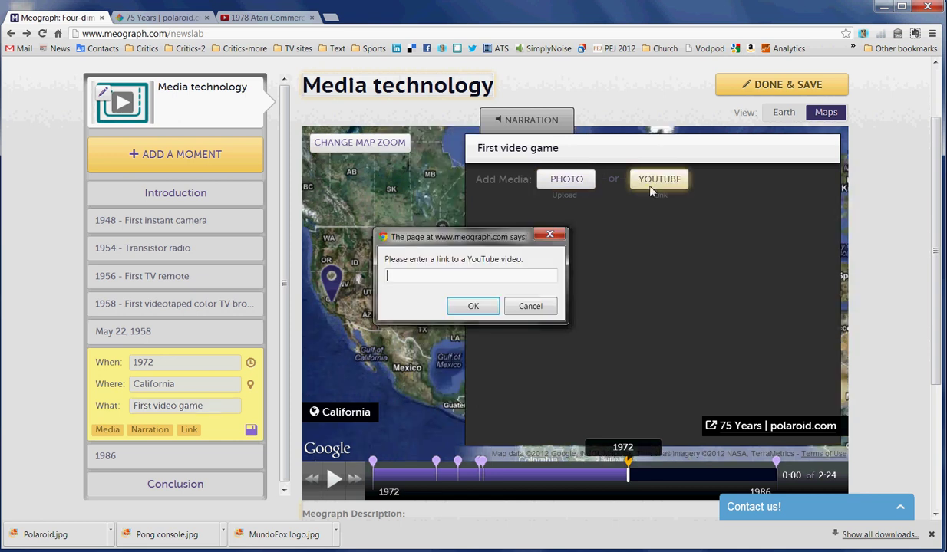
{"action": "left_click", "coordinate": [537, 307]}
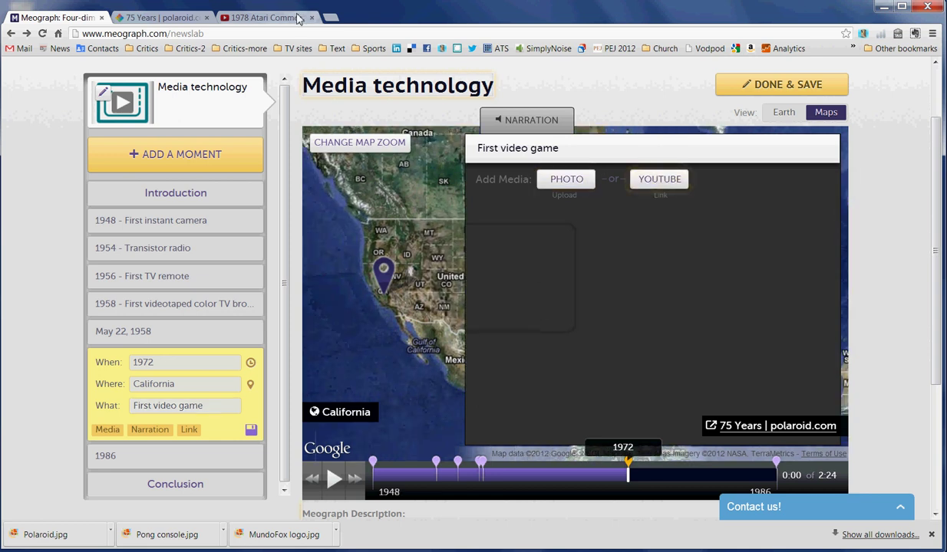
{"action": "left_click", "coordinate": [290, 18]}
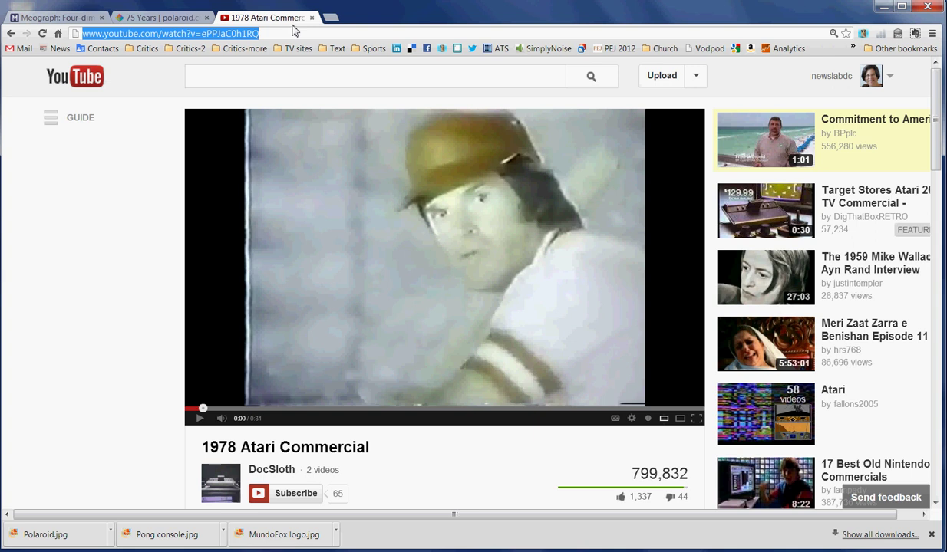
{"action": "left_click", "coordinate": [70, 18]}
Upload Pong console.jpg, clear the carried-over link, reposition the image and save its framing
{"action": "left_click", "coordinate": [596, 192]}
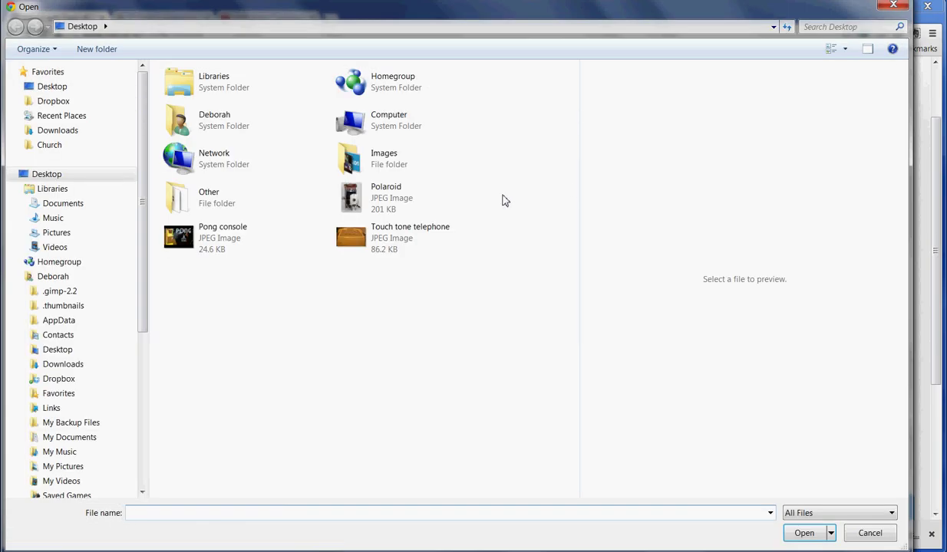
{"action": "double_click", "coordinate": [214, 239]}
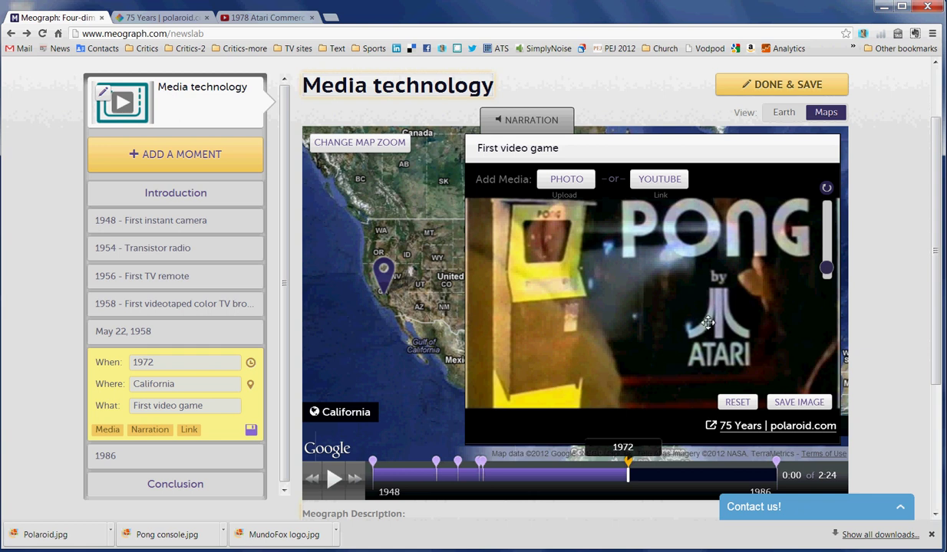
{"action": "mouse_move", "coordinate": [674, 321]}
{"action": "left_mouse_down"}
{"action": "mouse_move", "coordinate": [692, 344]}
{"action": "mouse_move", "coordinate": [667, 326]}
{"action": "left_mouse_up"}
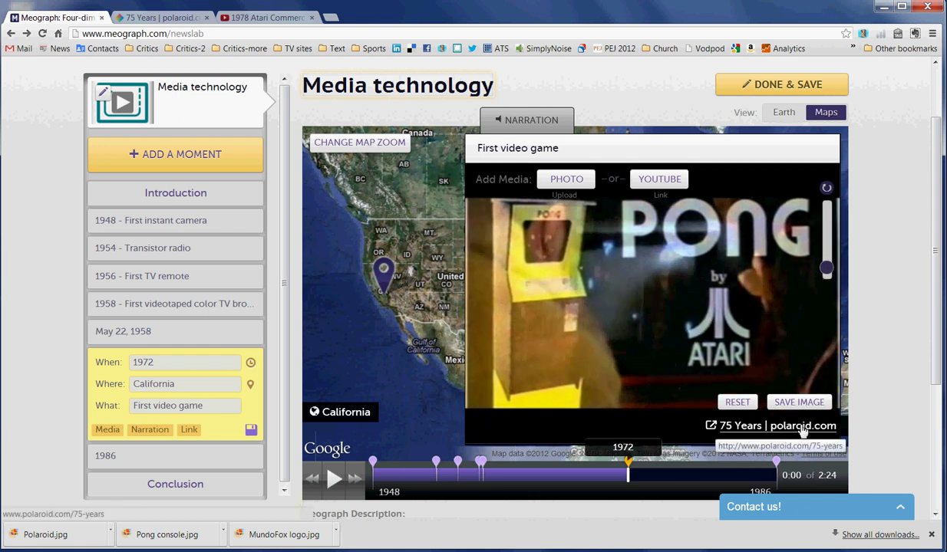
{"action": "left_click", "coordinate": [188, 429]}
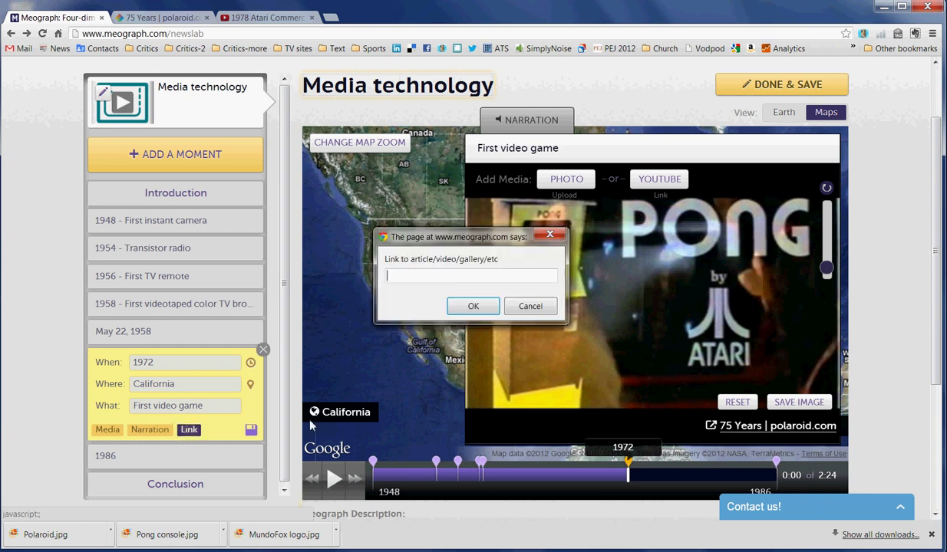
{"action": "left_click", "coordinate": [472, 306]}
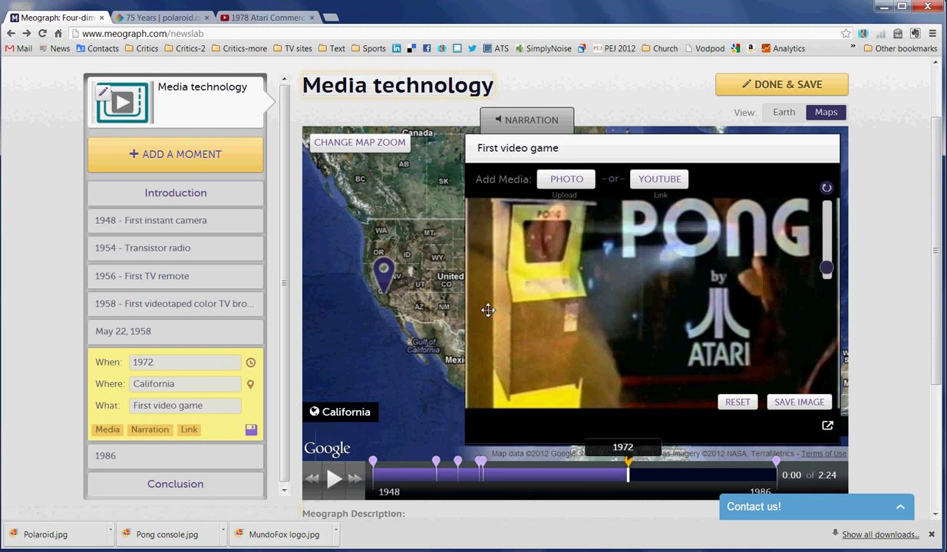
{"action": "left_click_drag", "start_coordinate": [549, 306], "coordinate": [550, 323]}
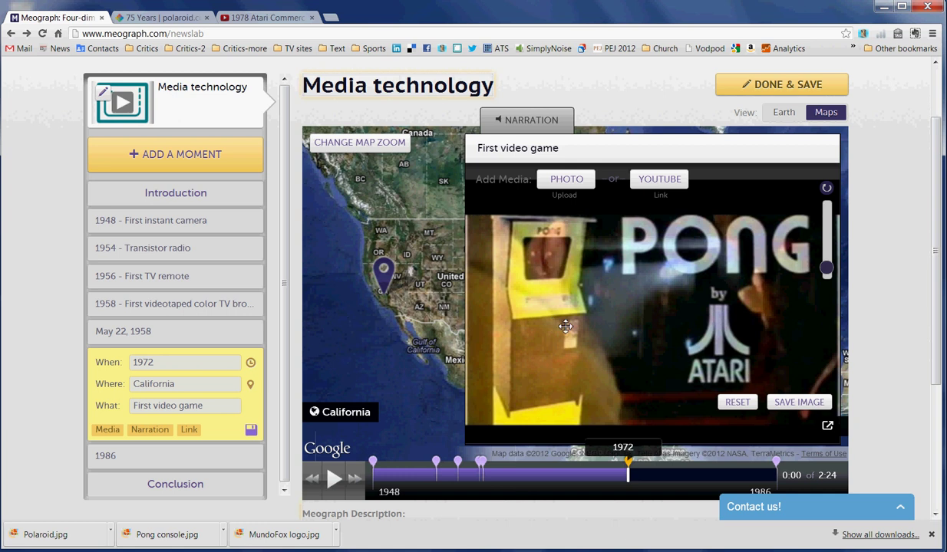
{"action": "left_click", "coordinate": [799, 403]}
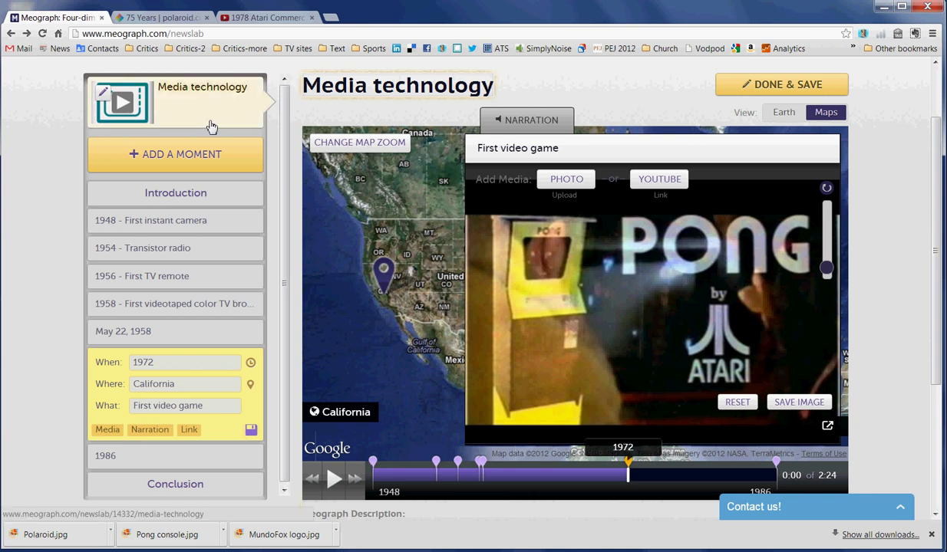
Add a new moment dated 1978 to the timeline
{"action": "left_click", "coordinate": [171, 157]}
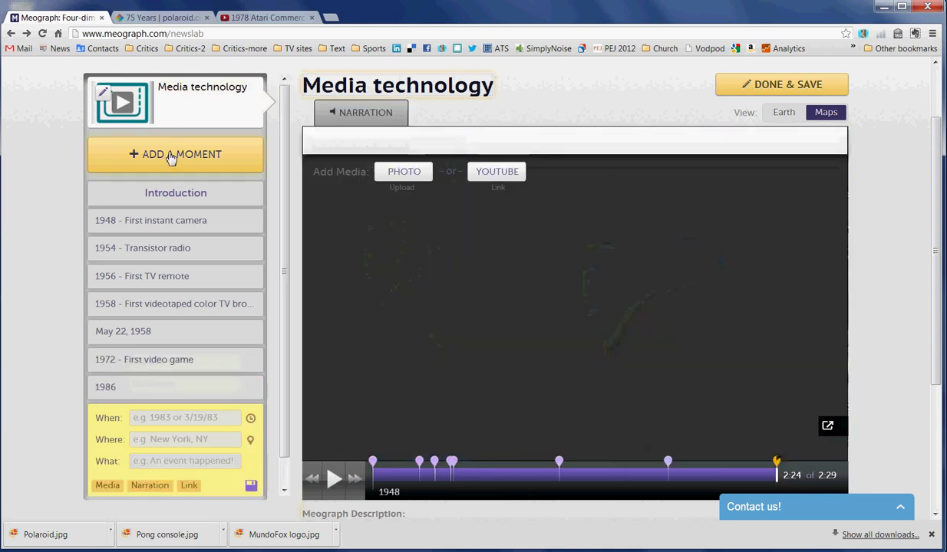
{"action": "left_click", "coordinate": [177, 418]}
{"action": "type", "text": "1"}
{"action": "key", "text": "Tab"}
{"action": "key", "text": "Tab"}
{"action": "key", "text": "Tab"}
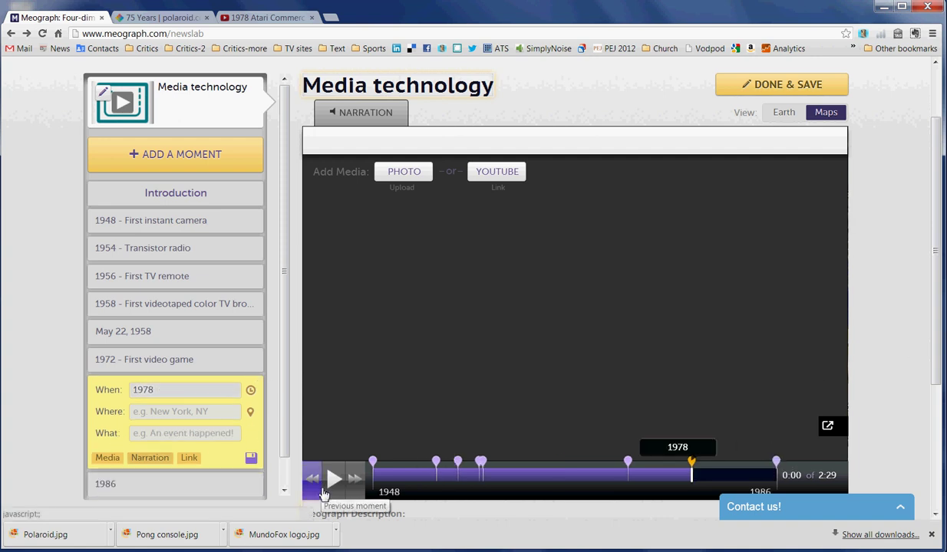
Title the 1978 moment 'Atari commercial' and switch to its YouTube video page
{"action": "left_click", "coordinate": [230, 435]}
{"action": "type", "text": "Atar"}
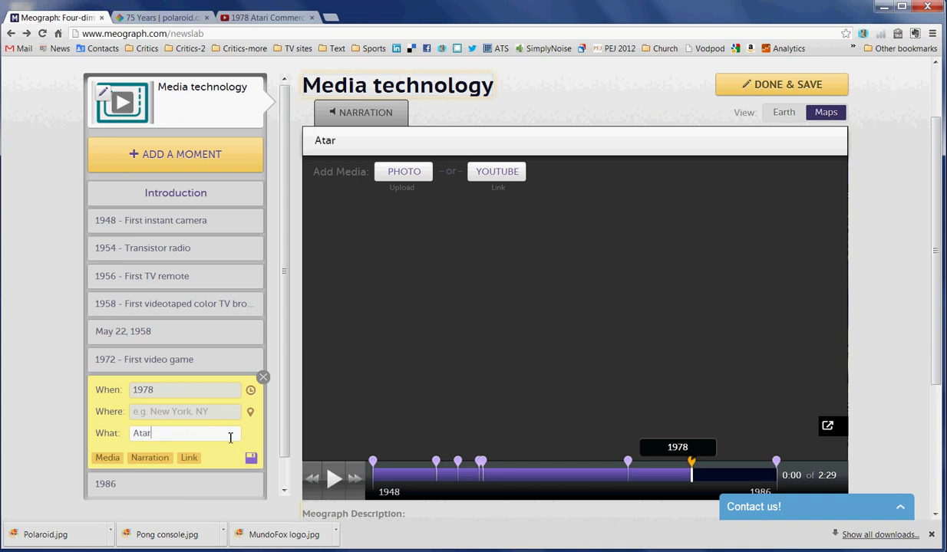
{"action": "type", "text": "i commercial"}
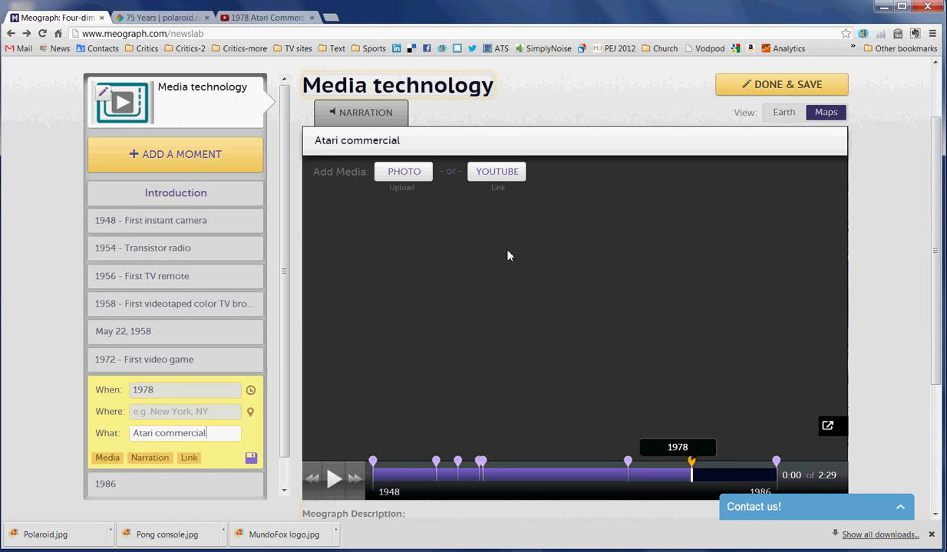
{"action": "left_click", "coordinate": [249, 21]}
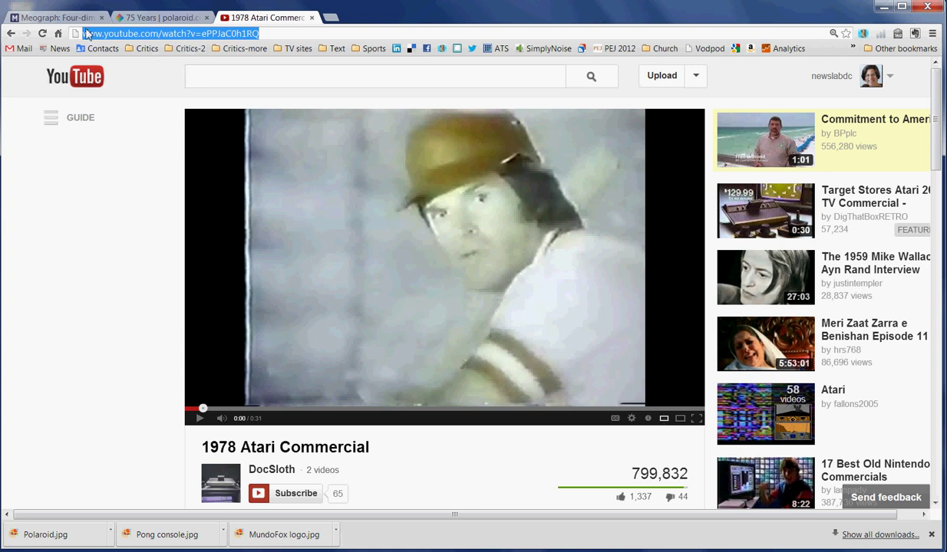
Attach the pasted Atari Commercial YouTube link to the 1978 moment, spanning 0:00–0:31
{"action": "left_click", "coordinate": [57, 17]}
{"action": "left_click", "coordinate": [491, 173]}
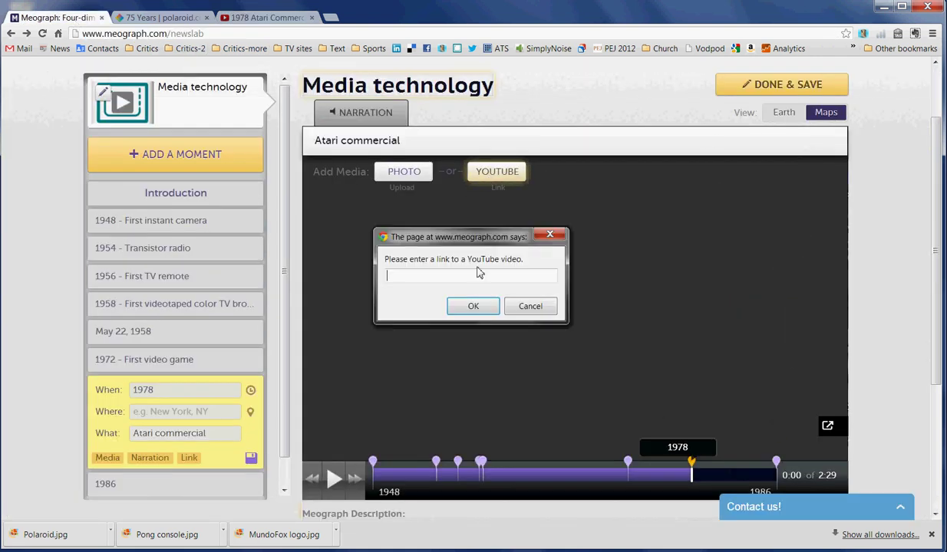
{"action": "type", "text": "http://www.youtube.com/watch?v=ePPIaCDVENQ"}
{"action": "left_click", "coordinate": [473, 306]}
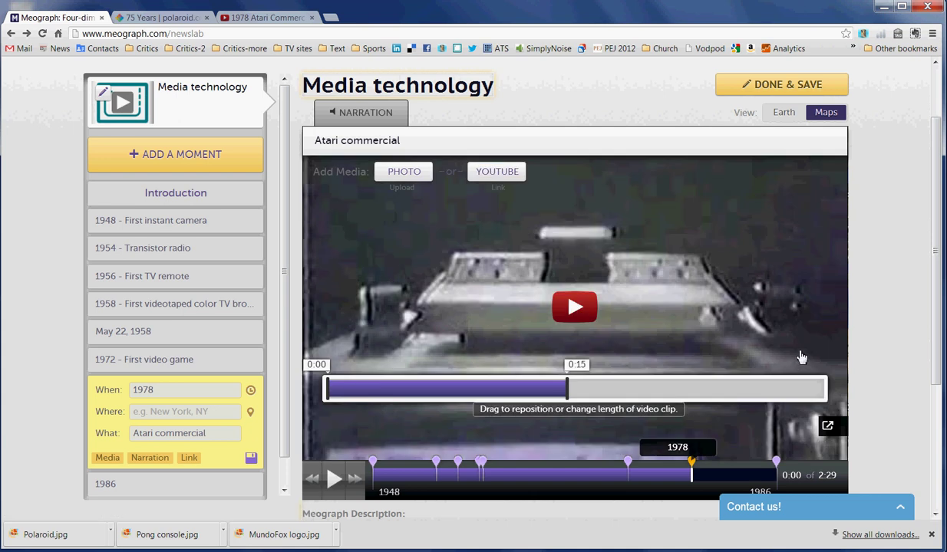
{"action": "left_click_drag", "start_coordinate": [567, 389], "coordinate": [825, 391]}
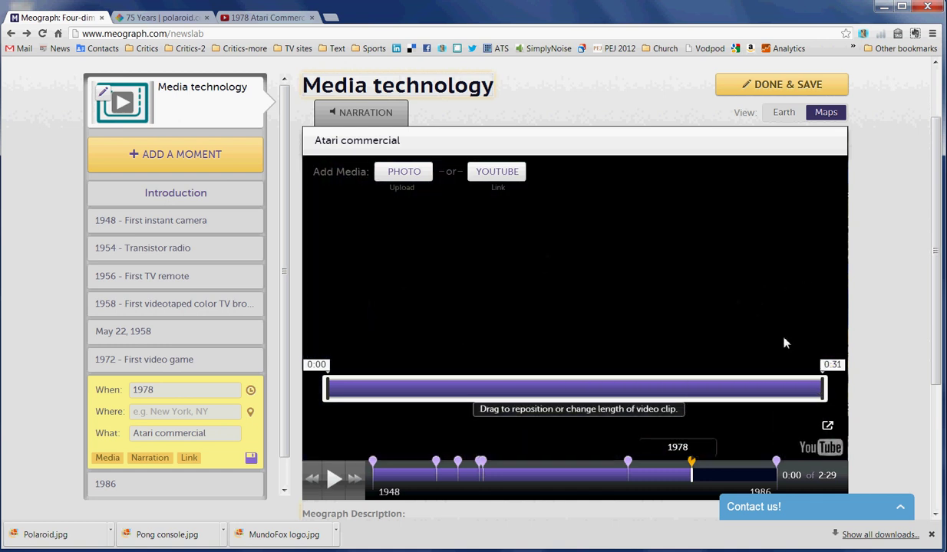
{"action": "mouse_move", "coordinate": [329, 392]}
{"action": "left_mouse_down"}
{"action": "mouse_move", "coordinate": [318, 392]}
{"action": "mouse_move", "coordinate": [372, 395]}
{"action": "mouse_move", "coordinate": [337, 394]}
{"action": "left_mouse_up"}
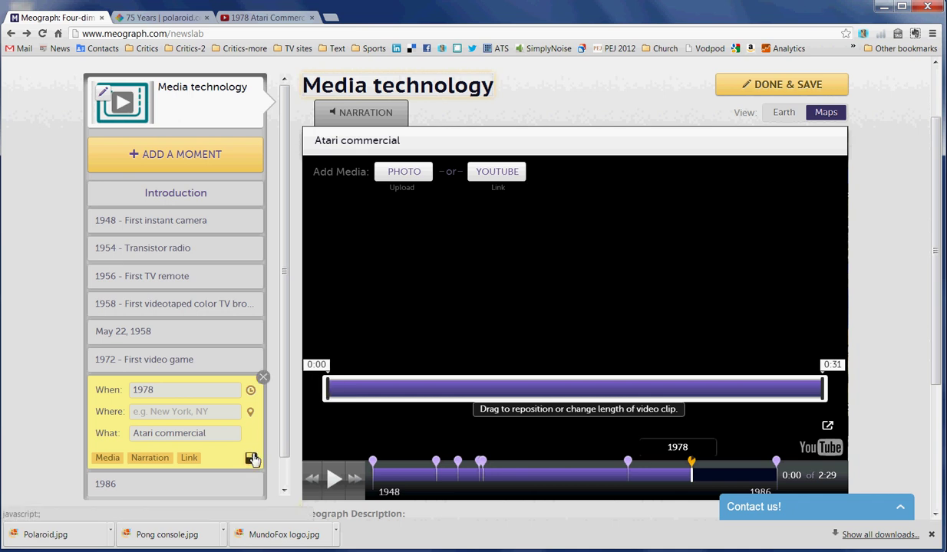
Save the Media technology meograph and pause its preview at the Atari commercial
{"action": "left_click", "coordinate": [773, 85]}
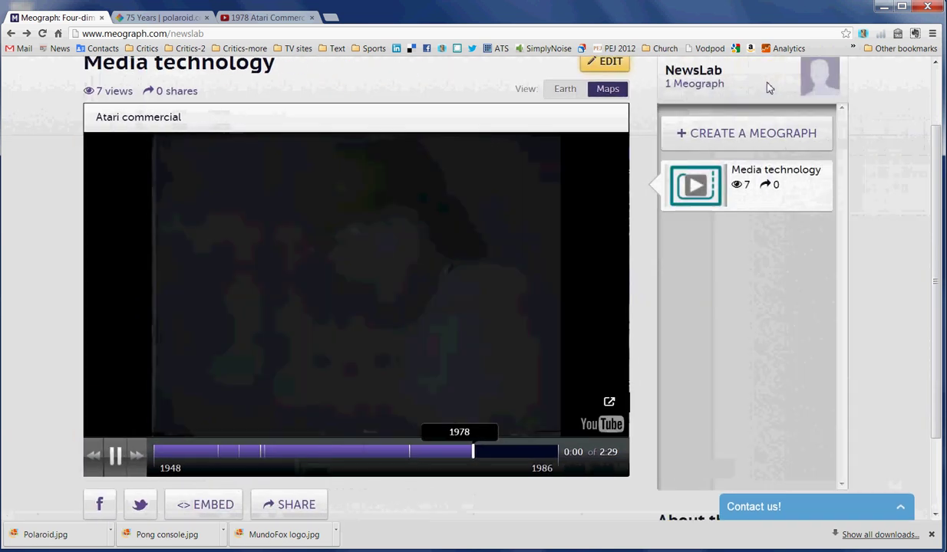
{"action": "scroll", "coordinate": [734, 276], "scroll_direction": "up", "scroll_amount": 1}
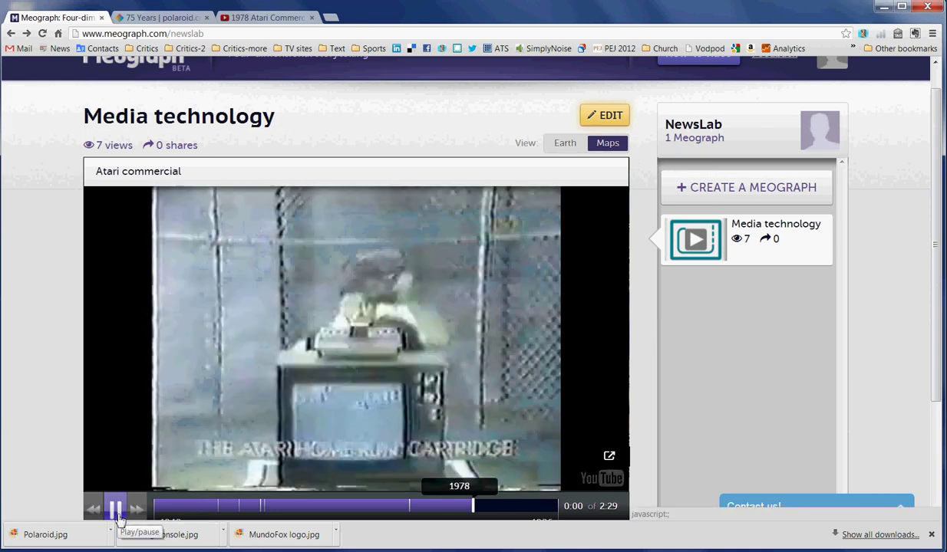
{"action": "left_click", "coordinate": [119, 518]}
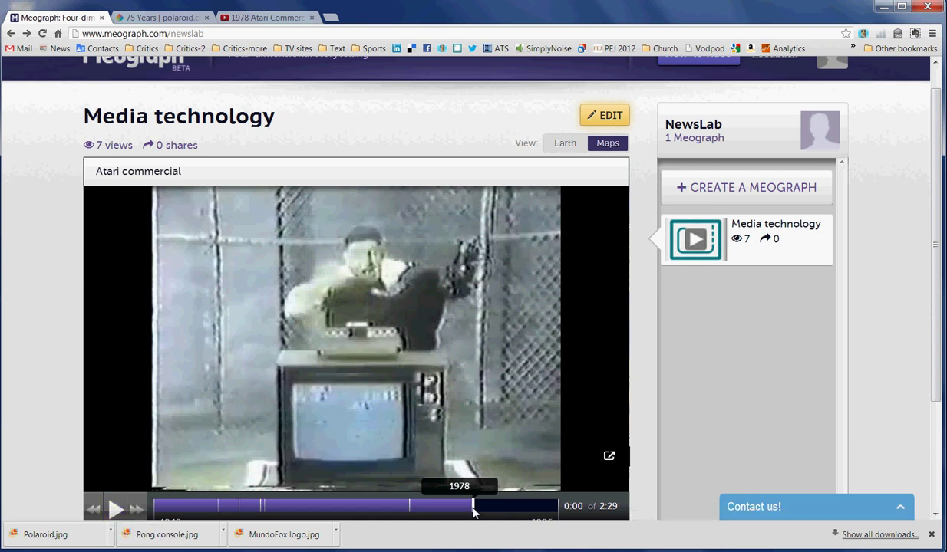
Step the preview back through earlier moments to the First TV remote, then play and stop it
{"action": "left_click", "coordinate": [94, 509]}
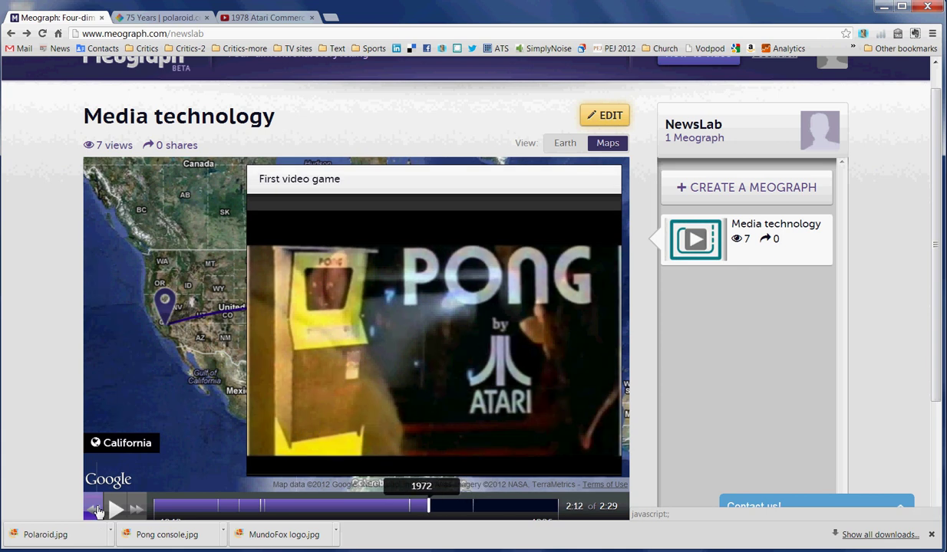
{"action": "left_click", "coordinate": [95, 509]}
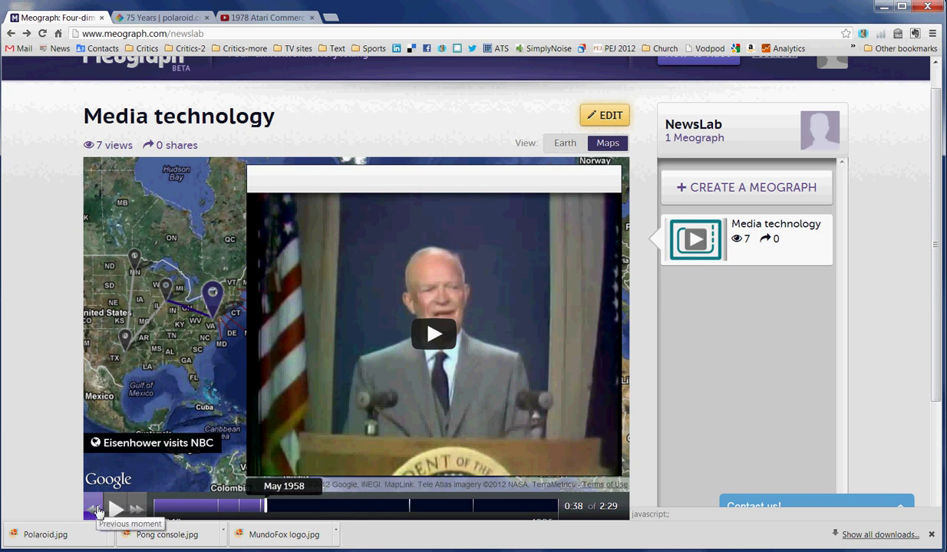
{"action": "left_click", "coordinate": [97, 510]}
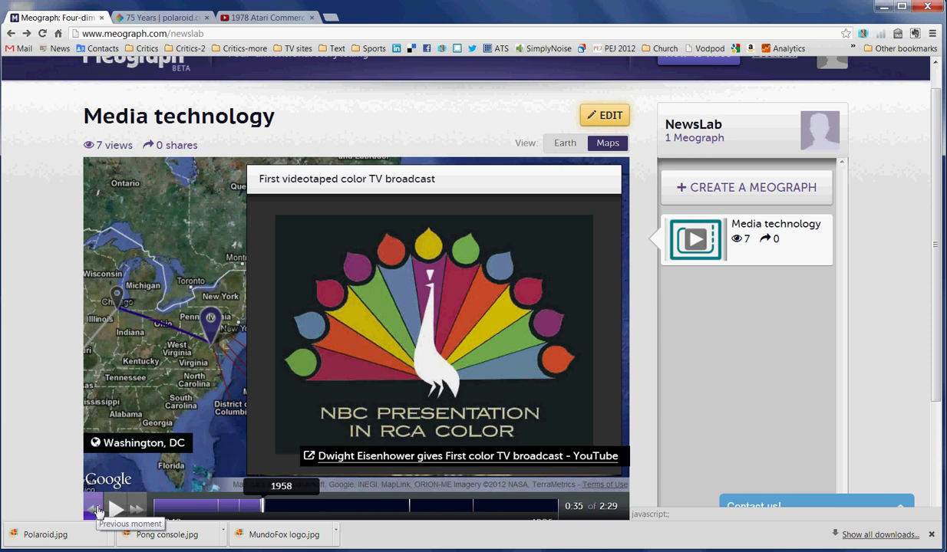
{"action": "left_click", "coordinate": [97, 510]}
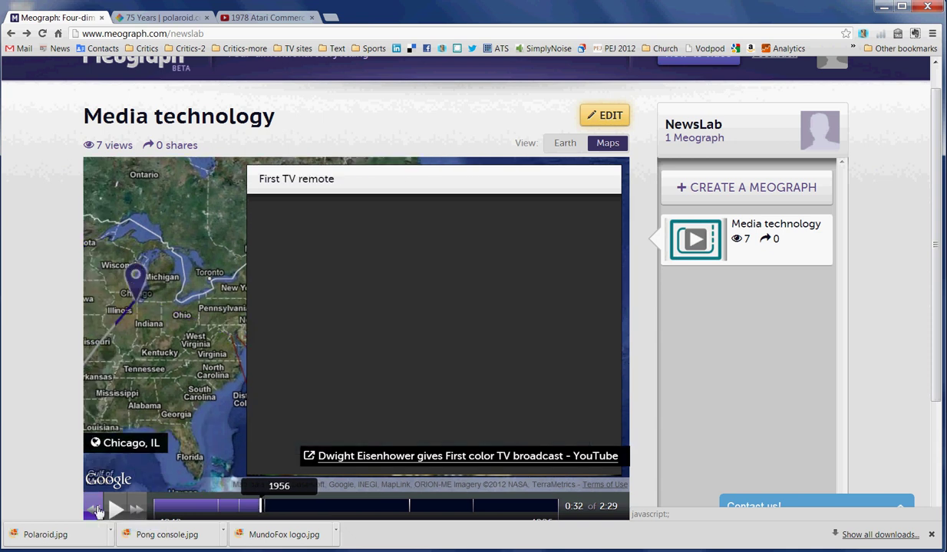
{"action": "left_click", "coordinate": [97, 511]}
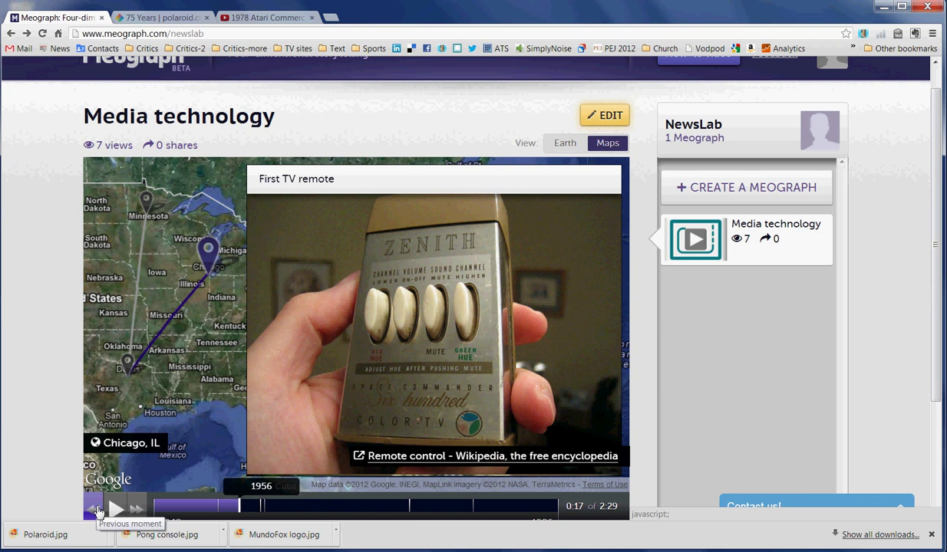
{"action": "left_click", "coordinate": [96, 511]}
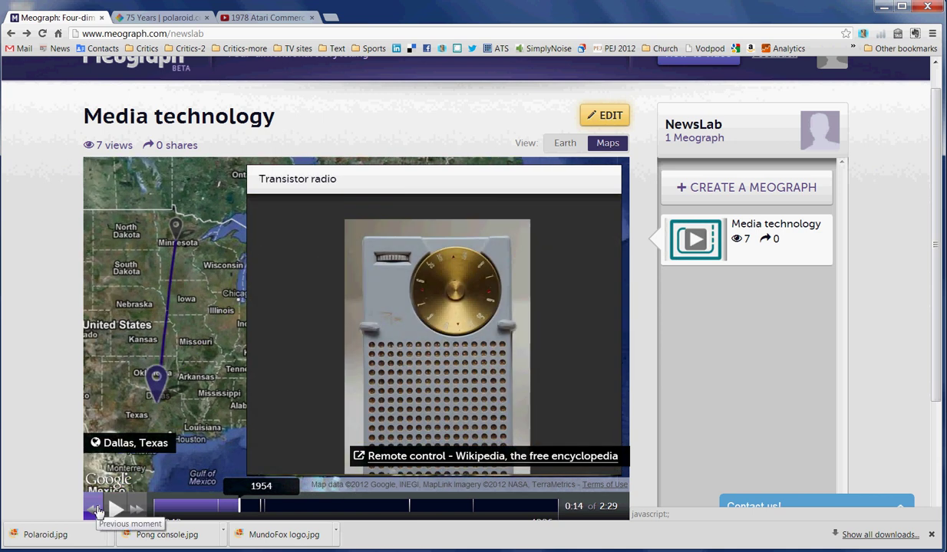
{"action": "left_click", "coordinate": [116, 509]}
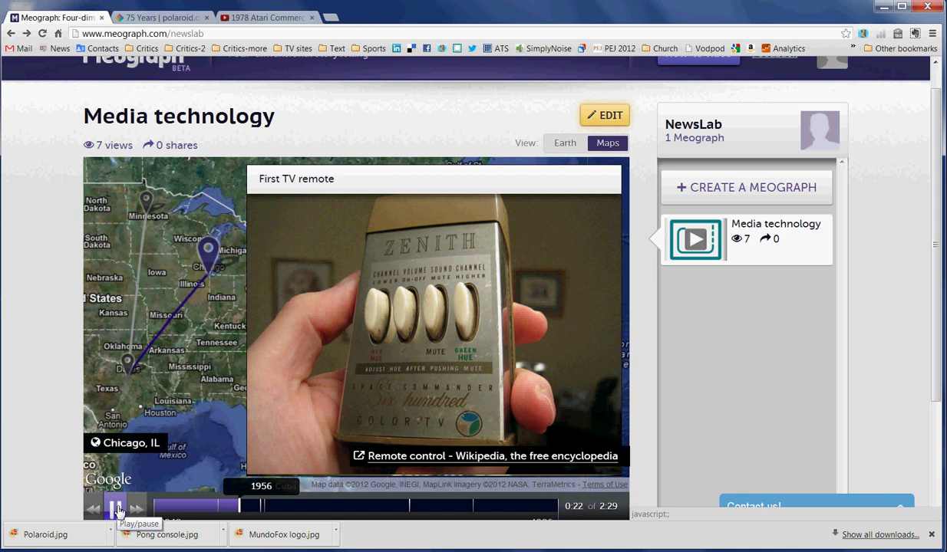
{"action": "left_click", "coordinate": [117, 509]}
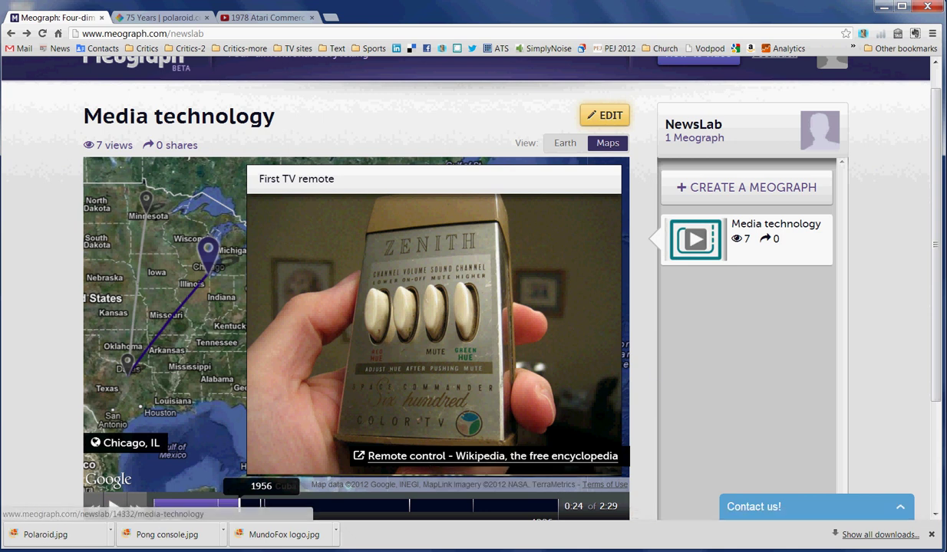
{"action": "left_click_drag", "start_coordinate": [935, 103], "coordinate": [933, 73]}
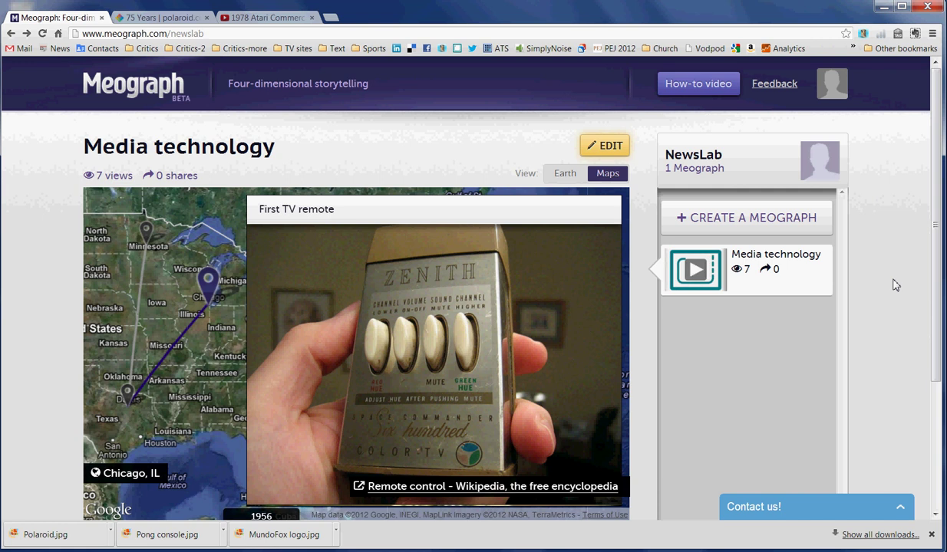
{"action": "scroll", "coordinate": [896, 286], "scroll_direction": "down", "scroll_amount": 1}
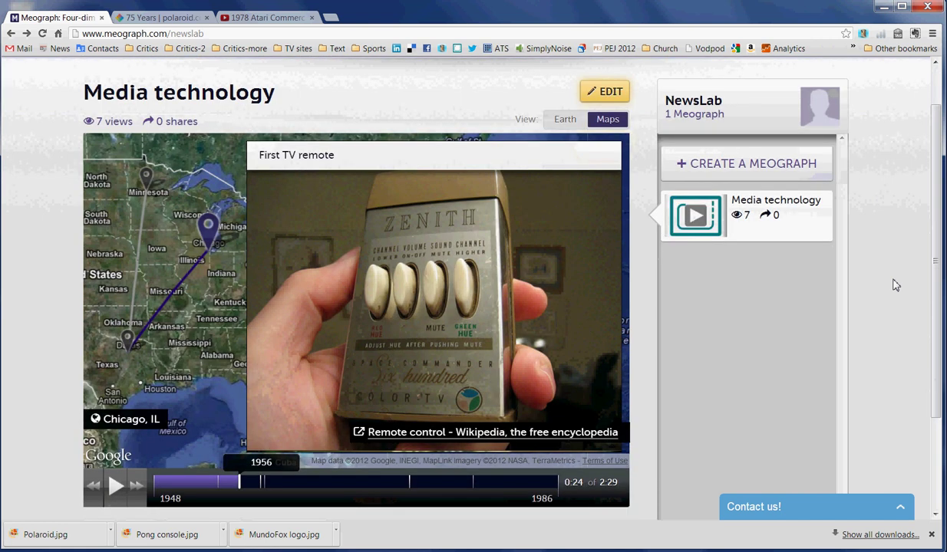
{"action": "scroll", "coordinate": [896, 285], "scroll_direction": "down", "scroll_amount": 1}
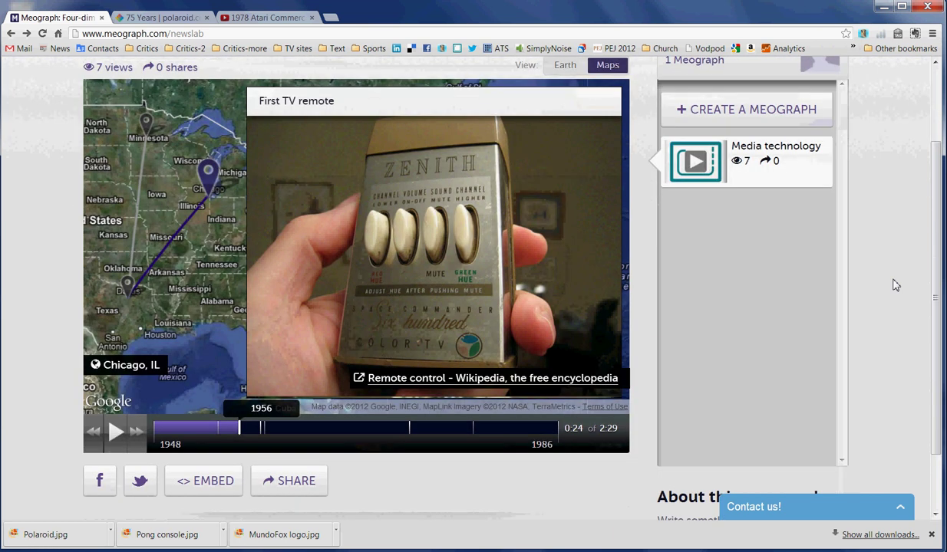
{"action": "left_click", "coordinate": [227, 490]}
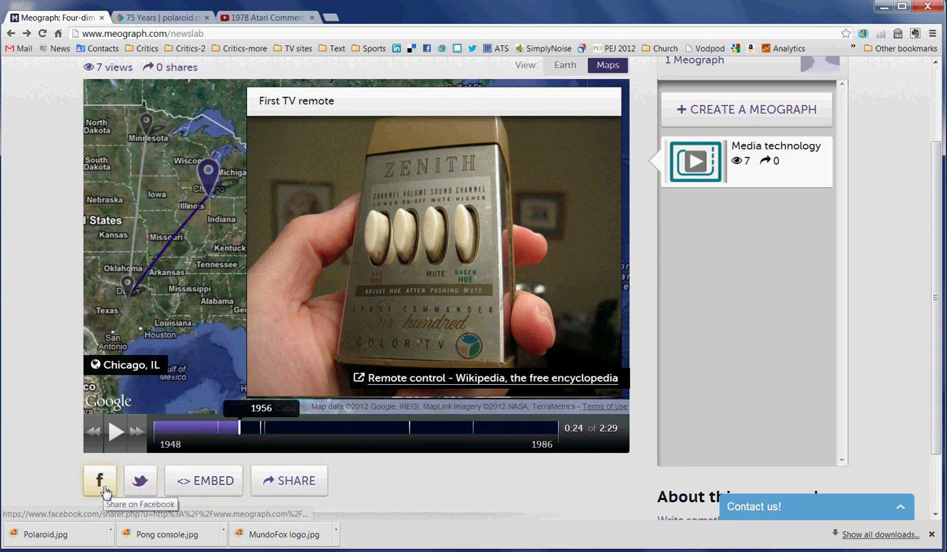
{"action": "left_click", "coordinate": [289, 481]}
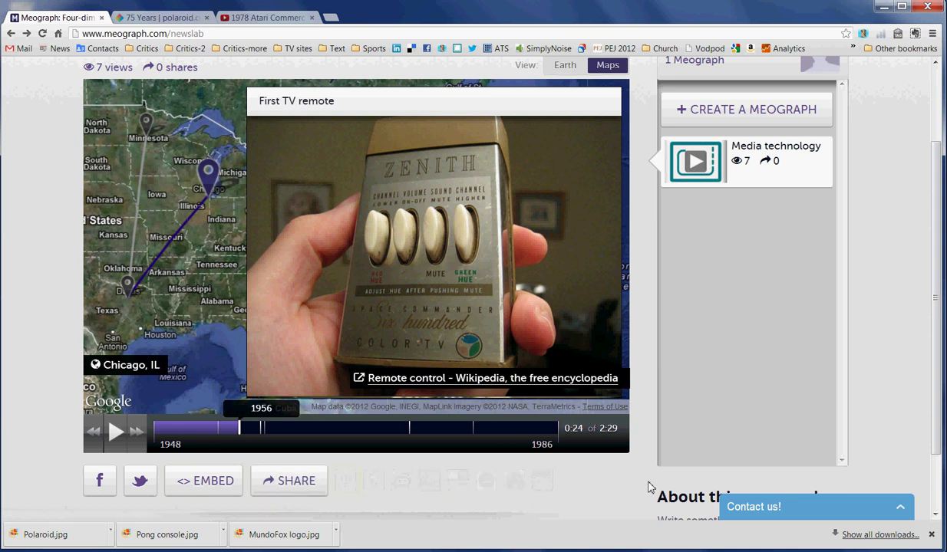
{"action": "scroll", "coordinate": [649, 487], "scroll_direction": "up", "scroll_amount": 3}
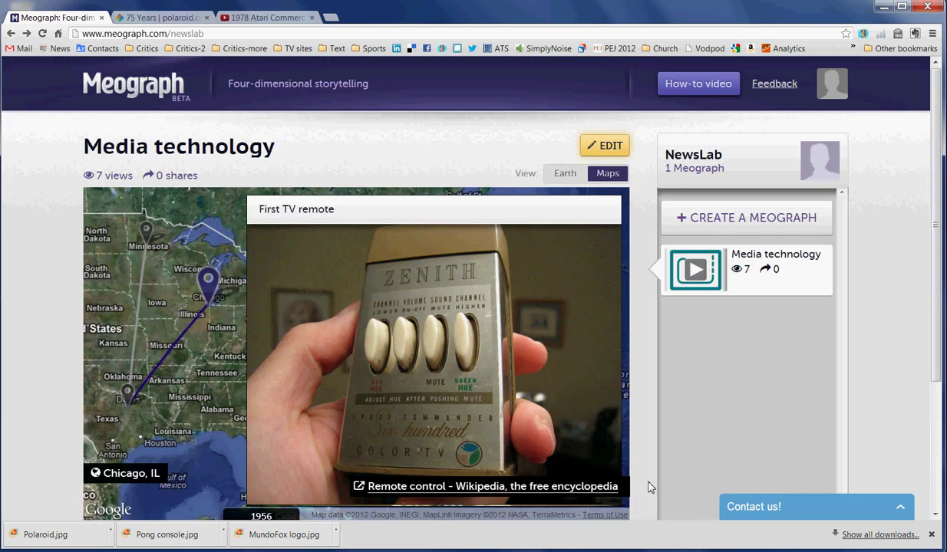